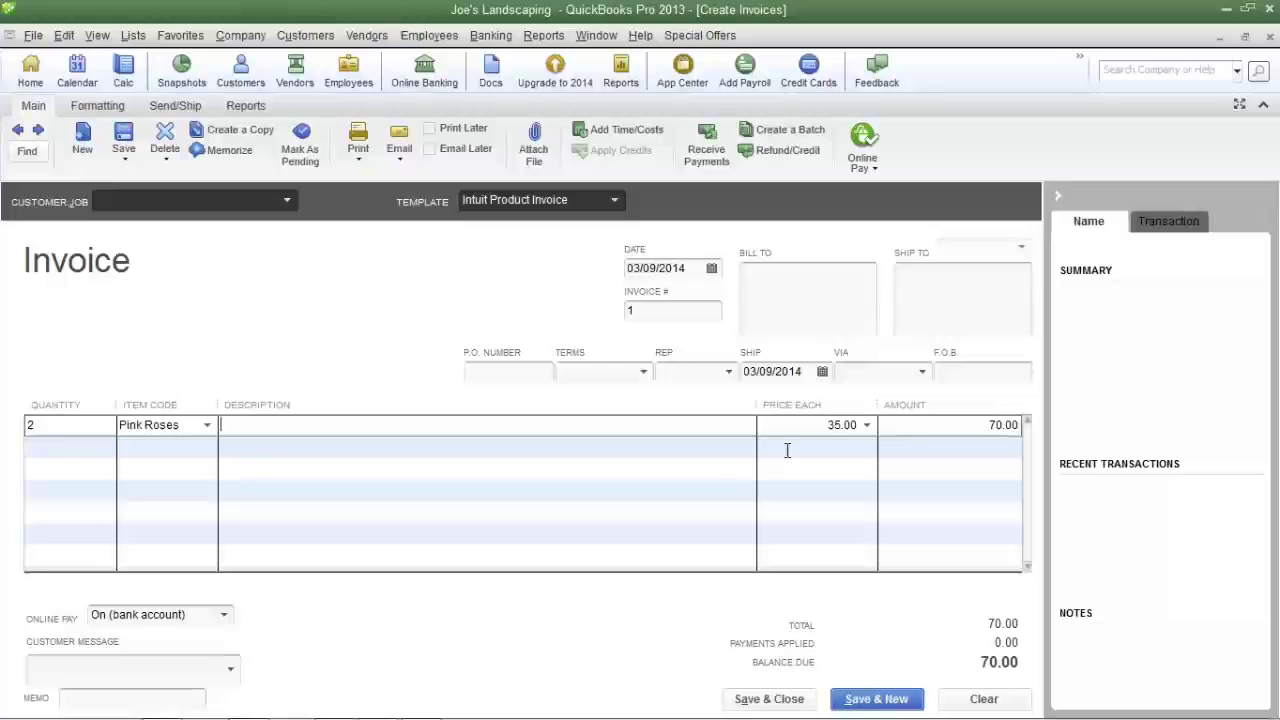
Apply the 10% Discount price level to the Pink Roses line of the invoice
{"action": "left_click", "coordinate": [827, 426]}
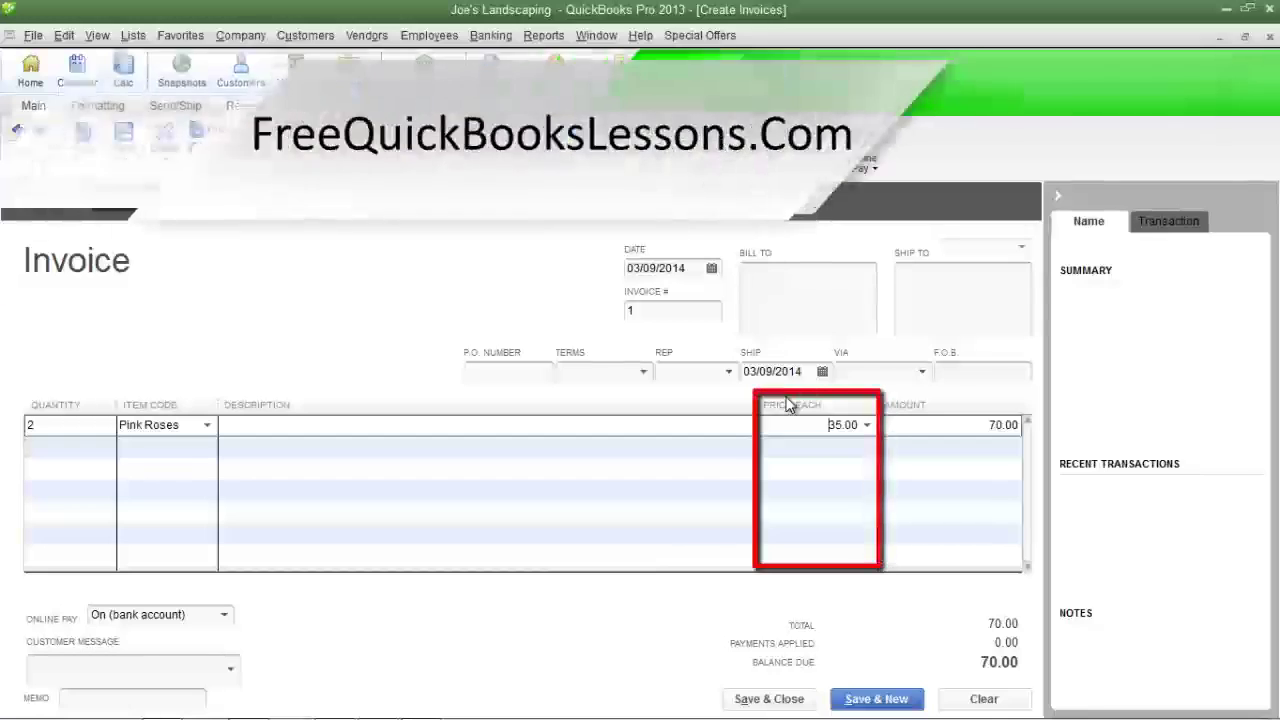
{"action": "left_click", "coordinate": [867, 425]}
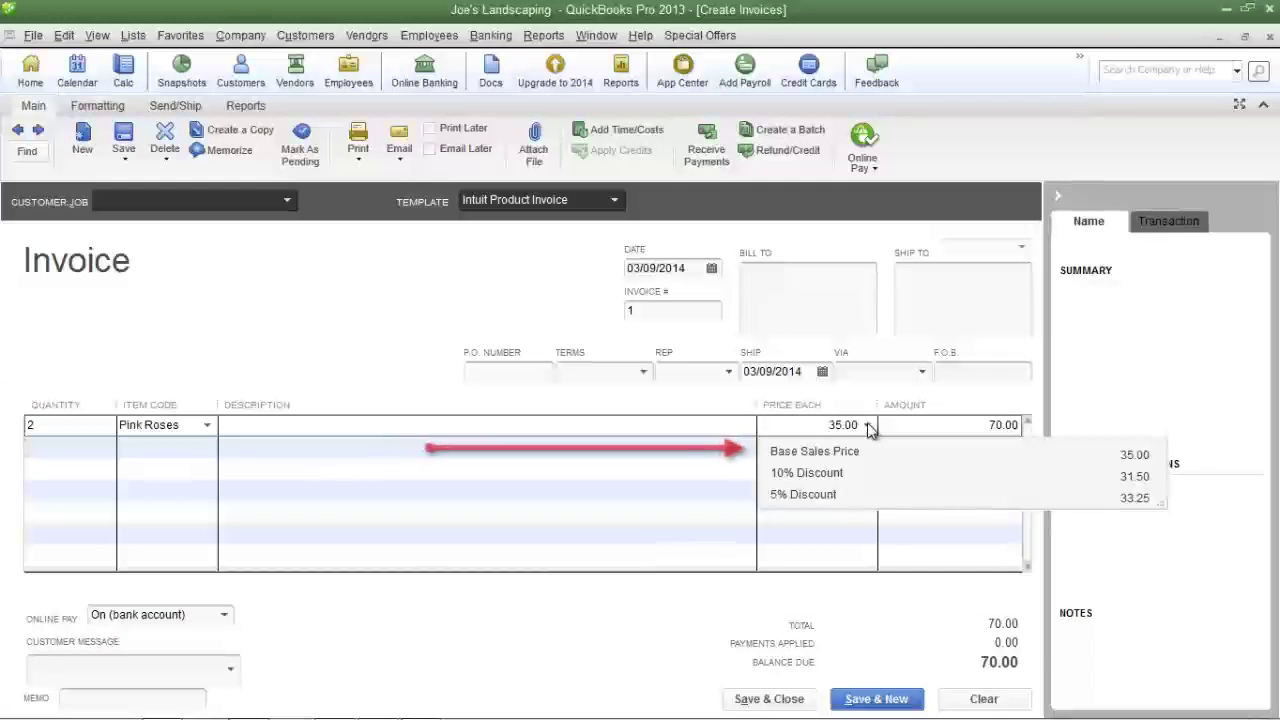
{"action": "left_click", "coordinate": [814, 473]}
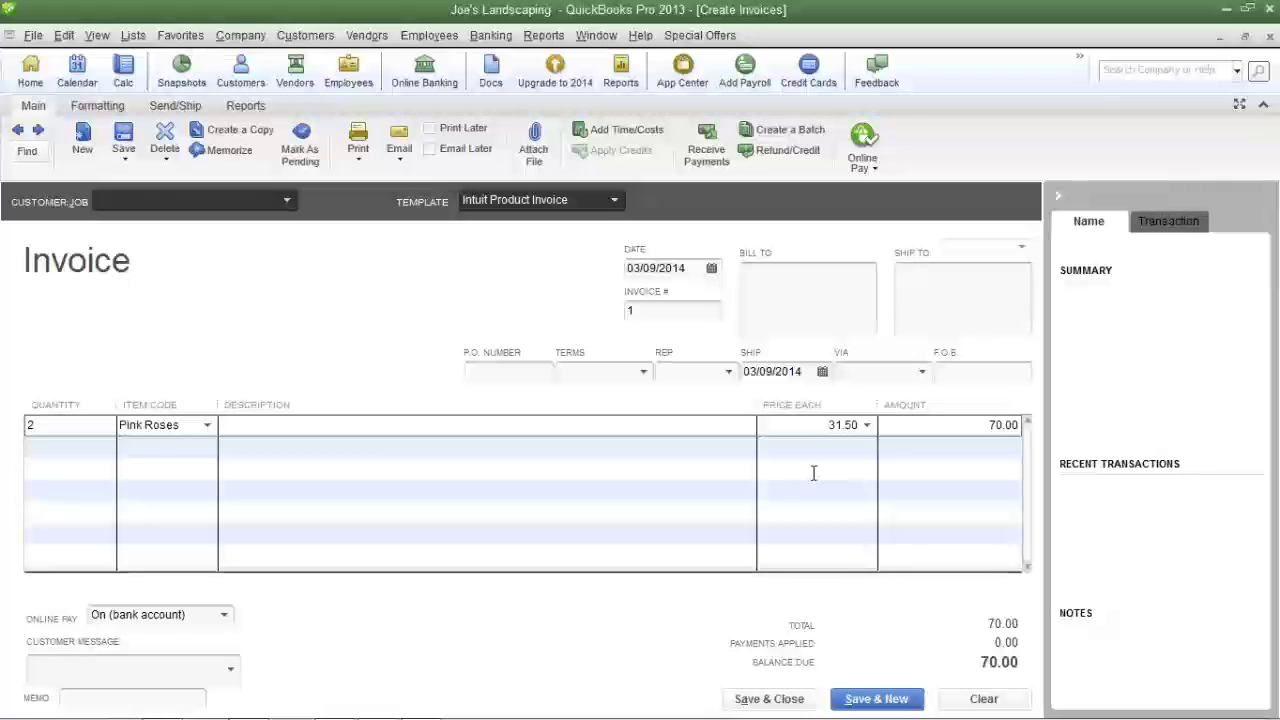
{"action": "left_click", "coordinate": [814, 473]}
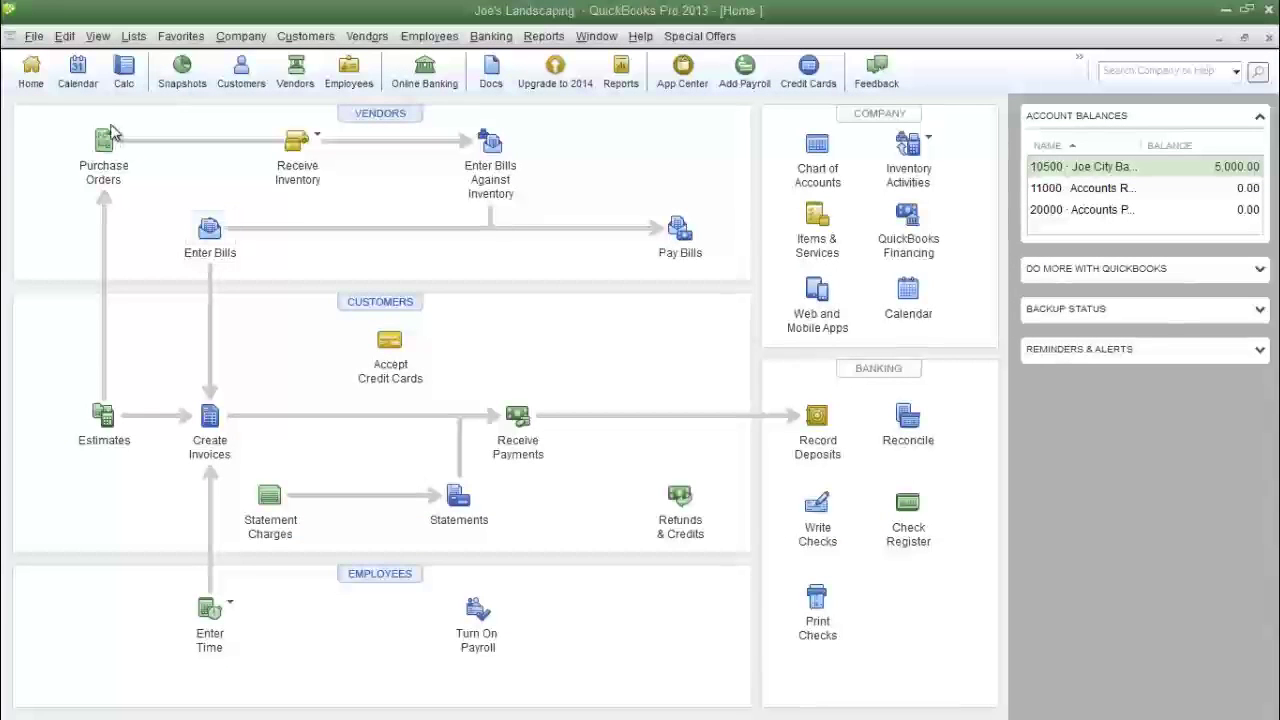
Enable the use of price levels in the company preferences for Sales & Customers and save the preferences
{"action": "left_click", "coordinate": [63, 36]}
{"action": "left_click", "coordinate": [99, 263]}
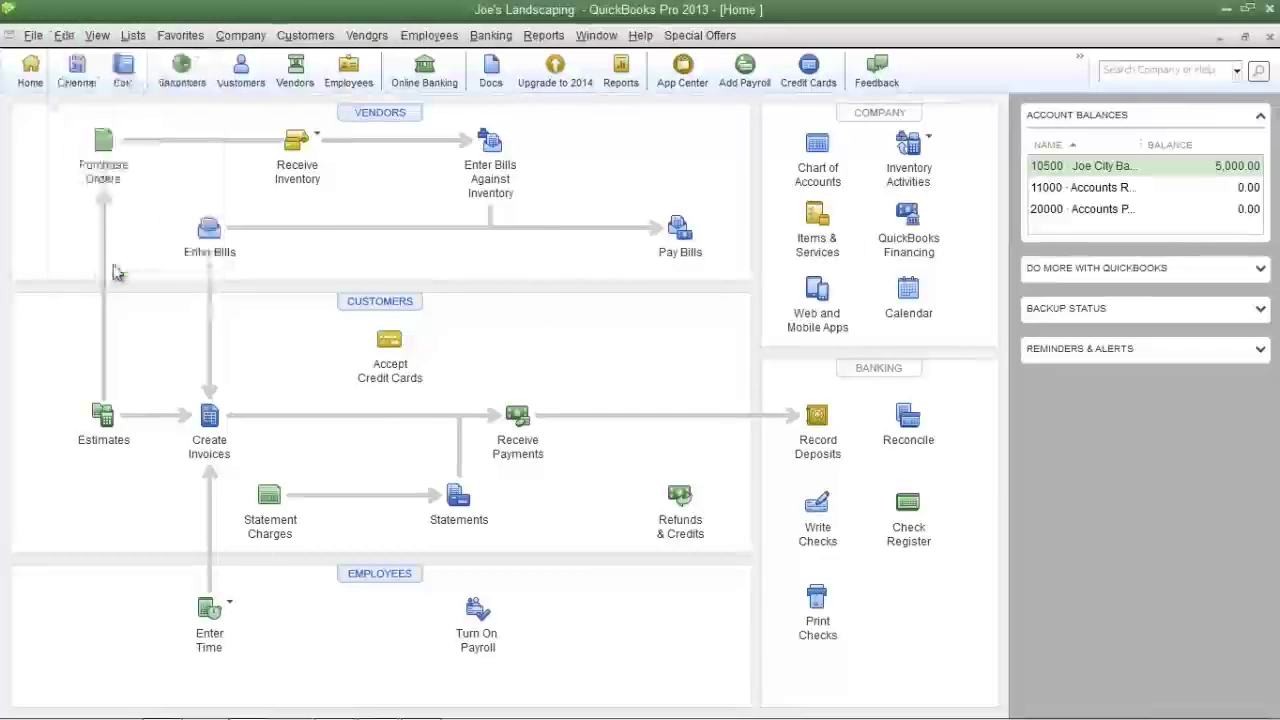
{"action": "left_click", "coordinate": [199, 481]}
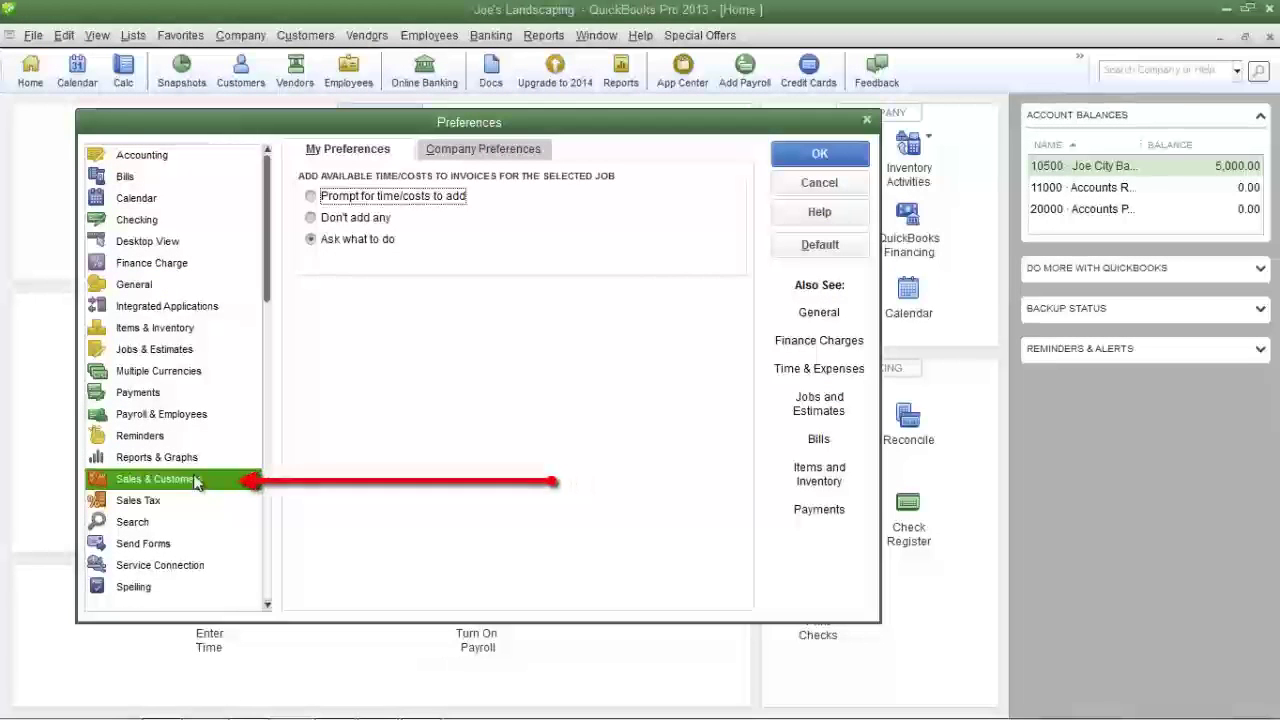
{"action": "left_click", "coordinate": [476, 148]}
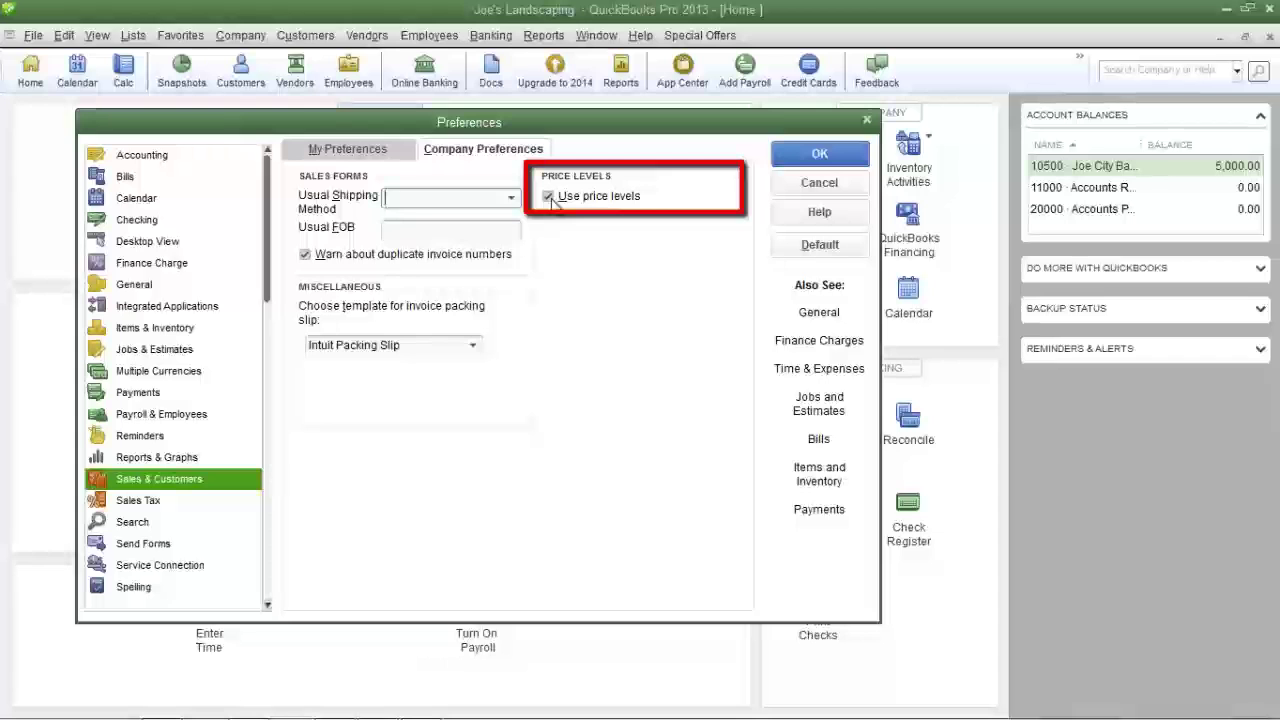
{"action": "left_click", "coordinate": [551, 199]}
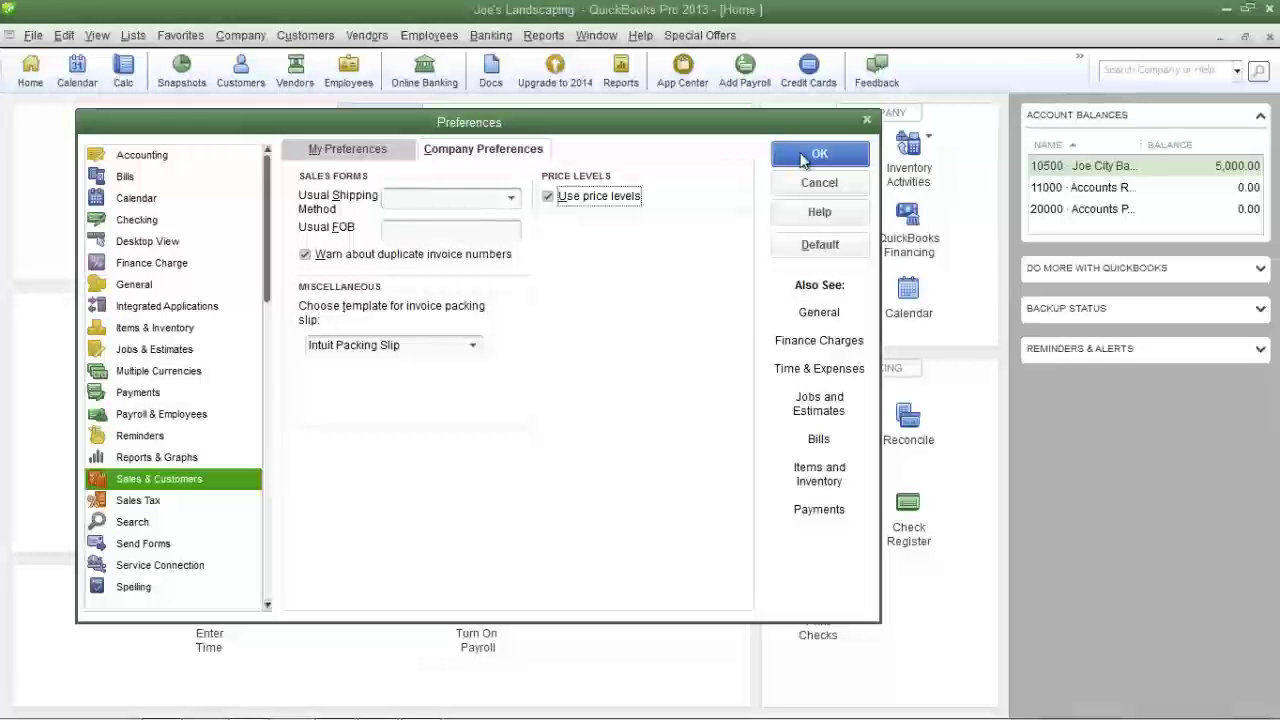
{"action": "left_click", "coordinate": [818, 154]}
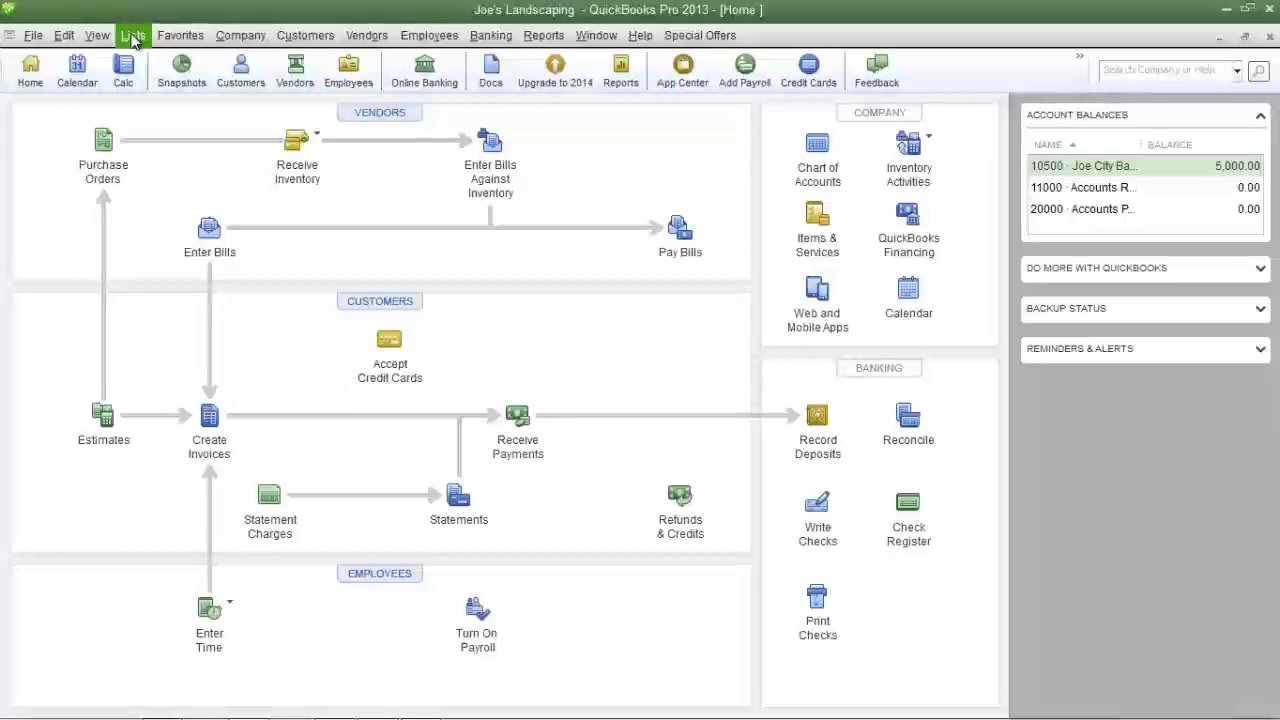
Start a new price level in the Price Level List and name it 10% Discount
{"action": "left_click", "coordinate": [133, 37]}
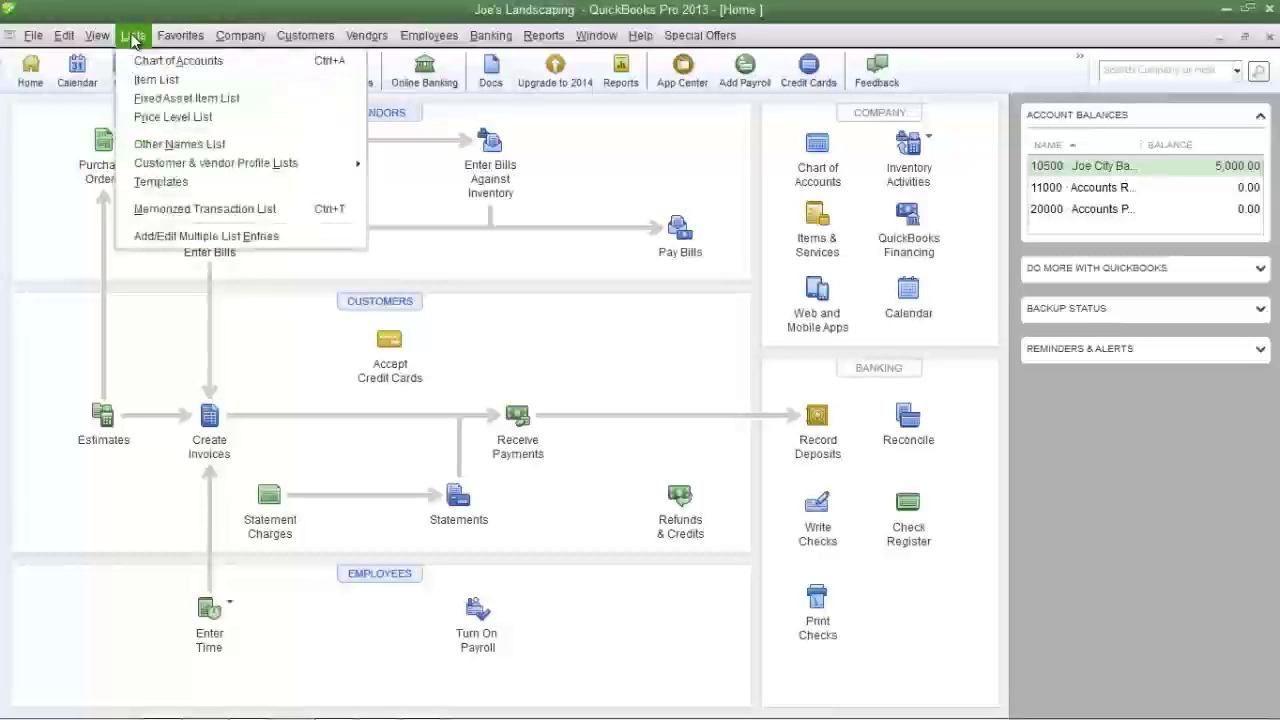
{"action": "left_click", "coordinate": [152, 120]}
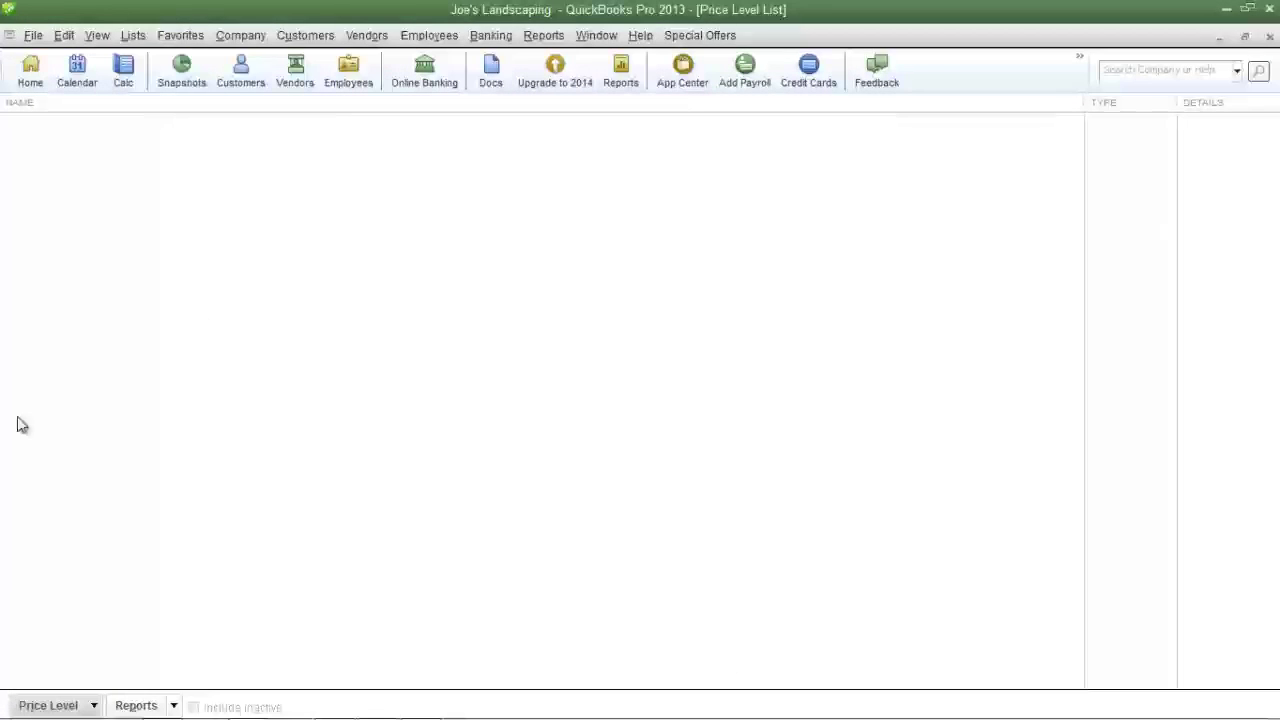
{"action": "left_click", "coordinate": [60, 705]}
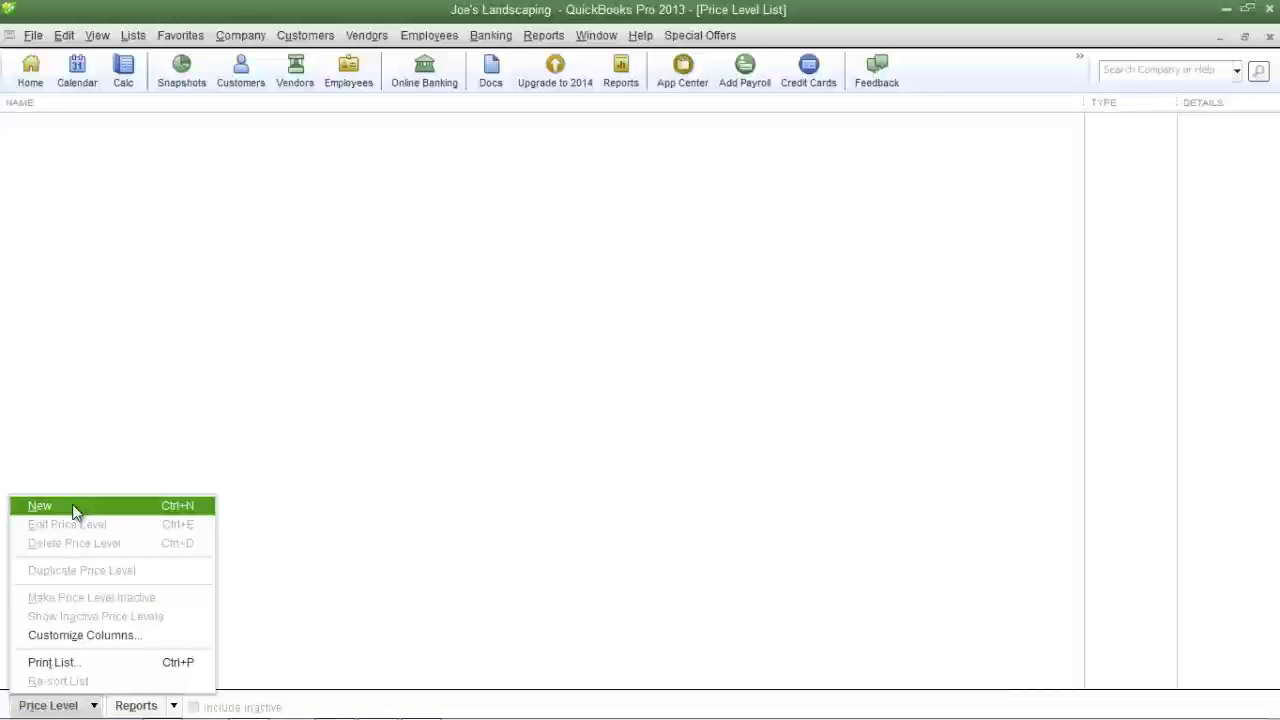
{"action": "left_click", "coordinate": [40, 506]}
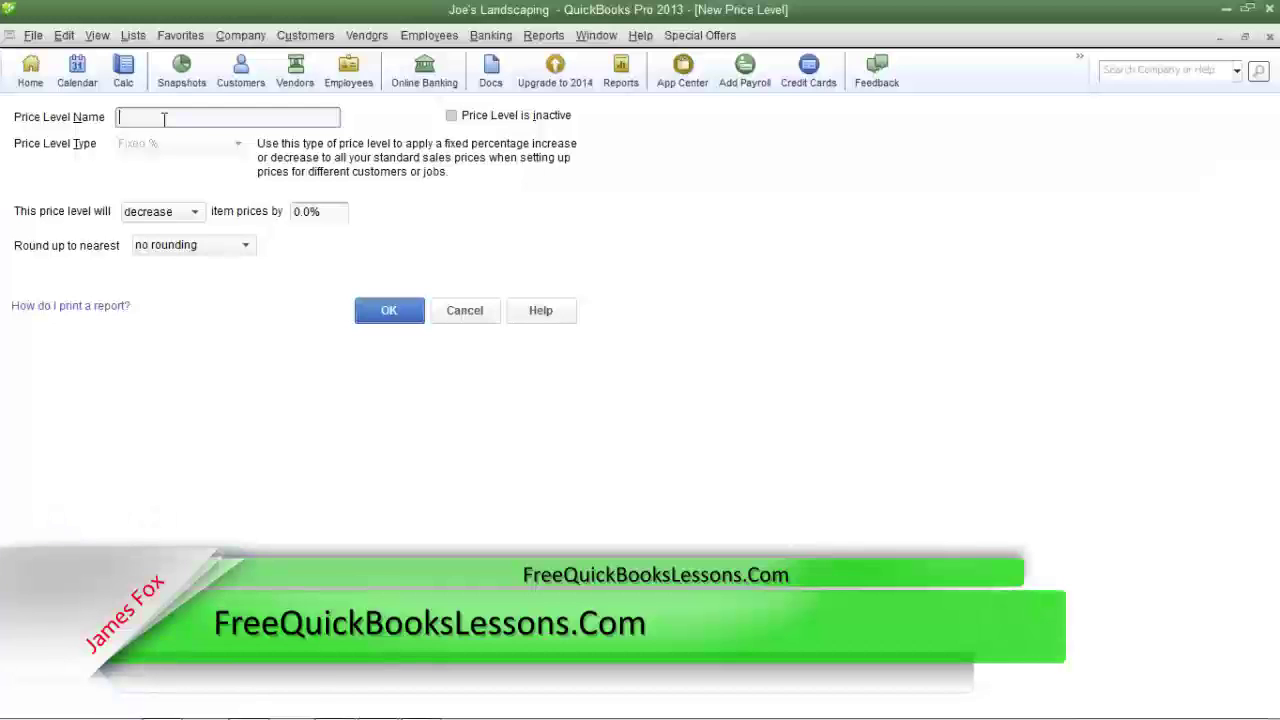
{"action": "type", "text": "10% Discount"}
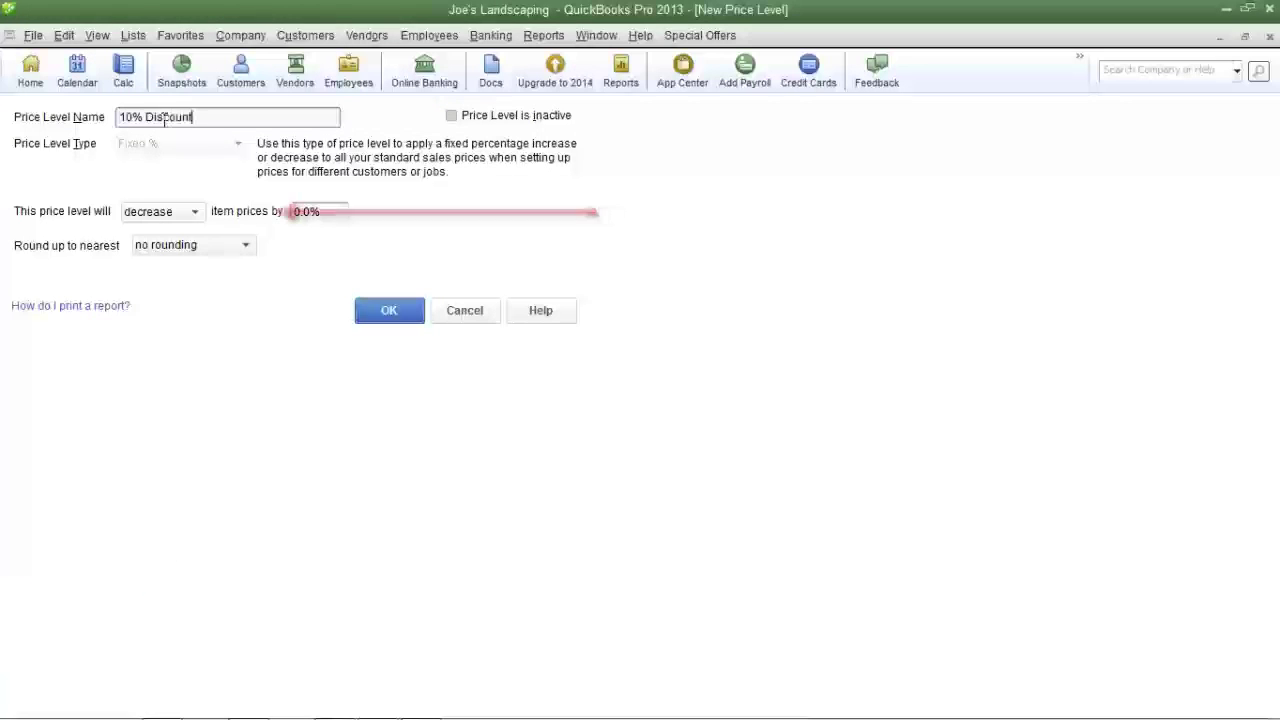
Set the price level to decrease item prices by 10.0% with no rounding, and save it
{"action": "left_click", "coordinate": [187, 214]}
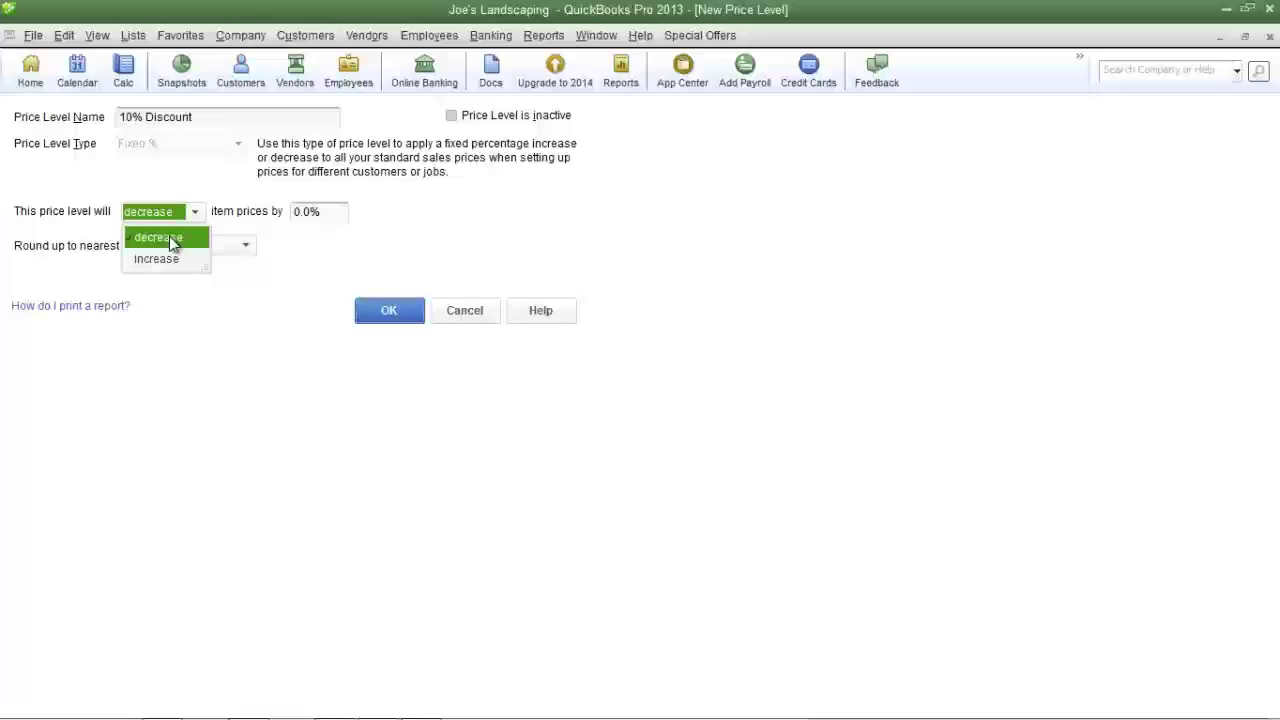
{"action": "left_click", "coordinate": [172, 243]}
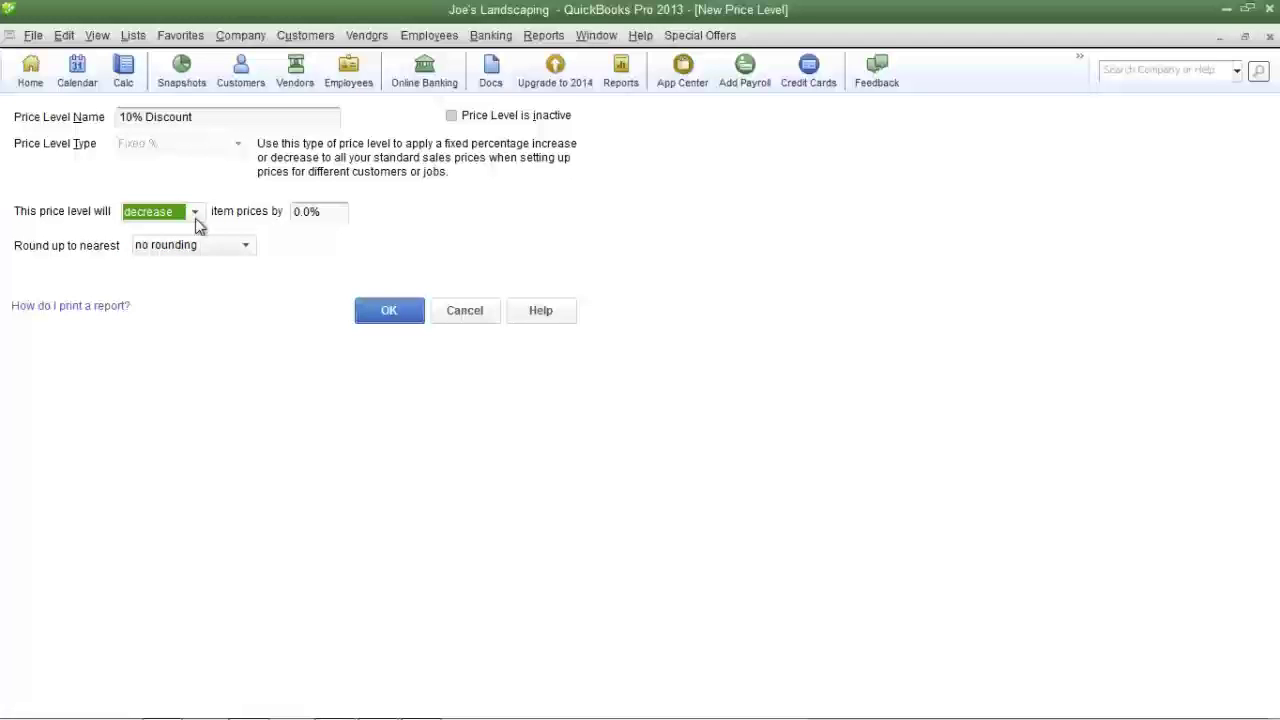
{"action": "left_click", "coordinate": [336, 211]}
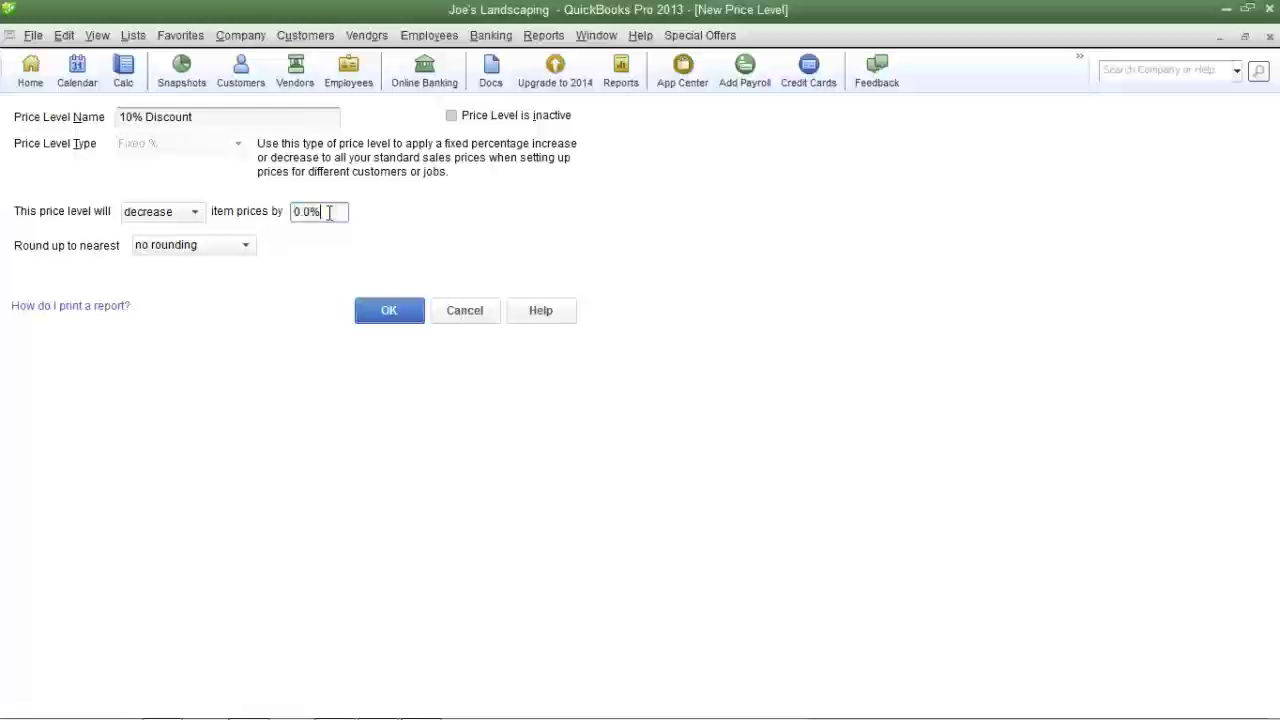
{"action": "type", "text": "10"}
{"action": "key", "text": "Tab"}
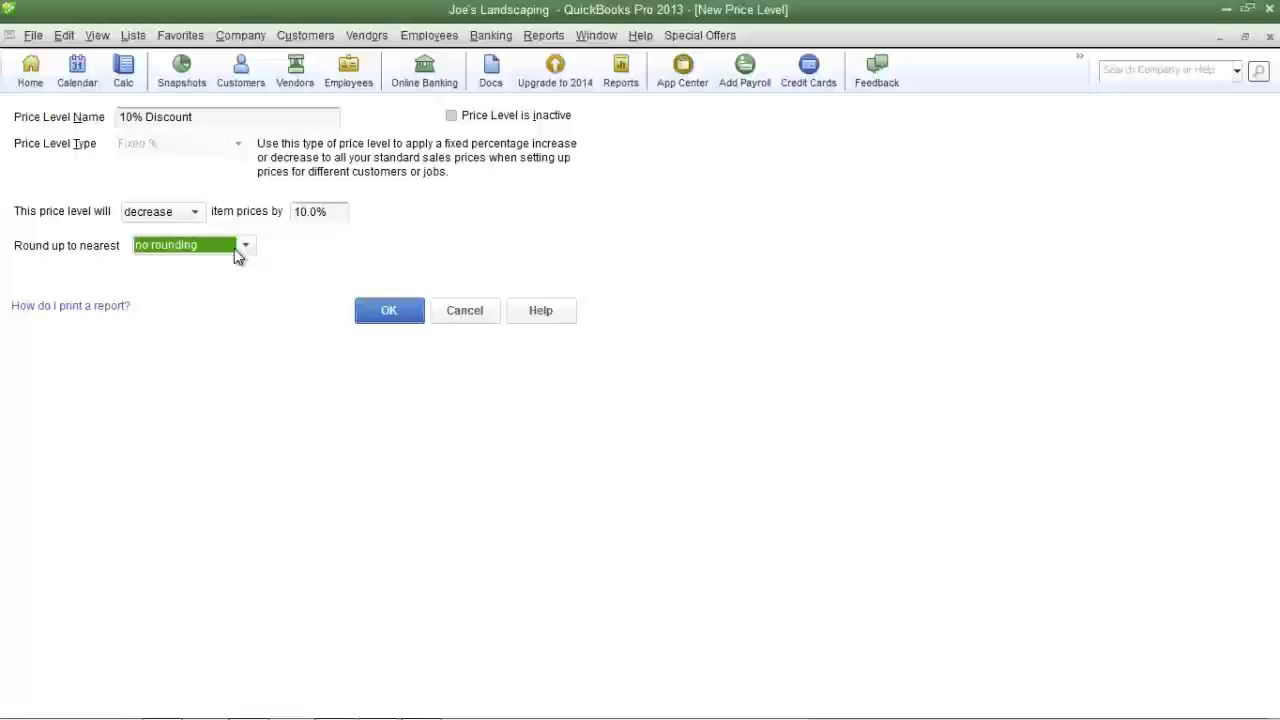
{"action": "left_click", "coordinate": [243, 247]}
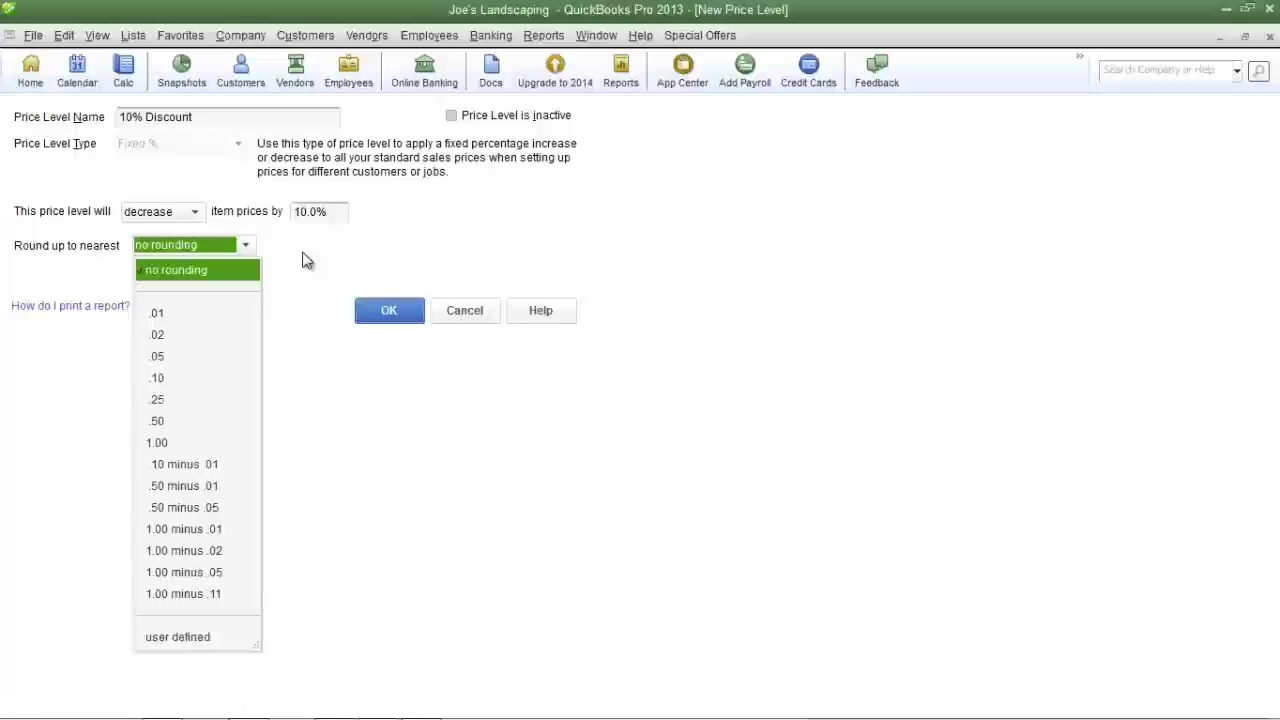
{"action": "left_click", "coordinate": [245, 250]}
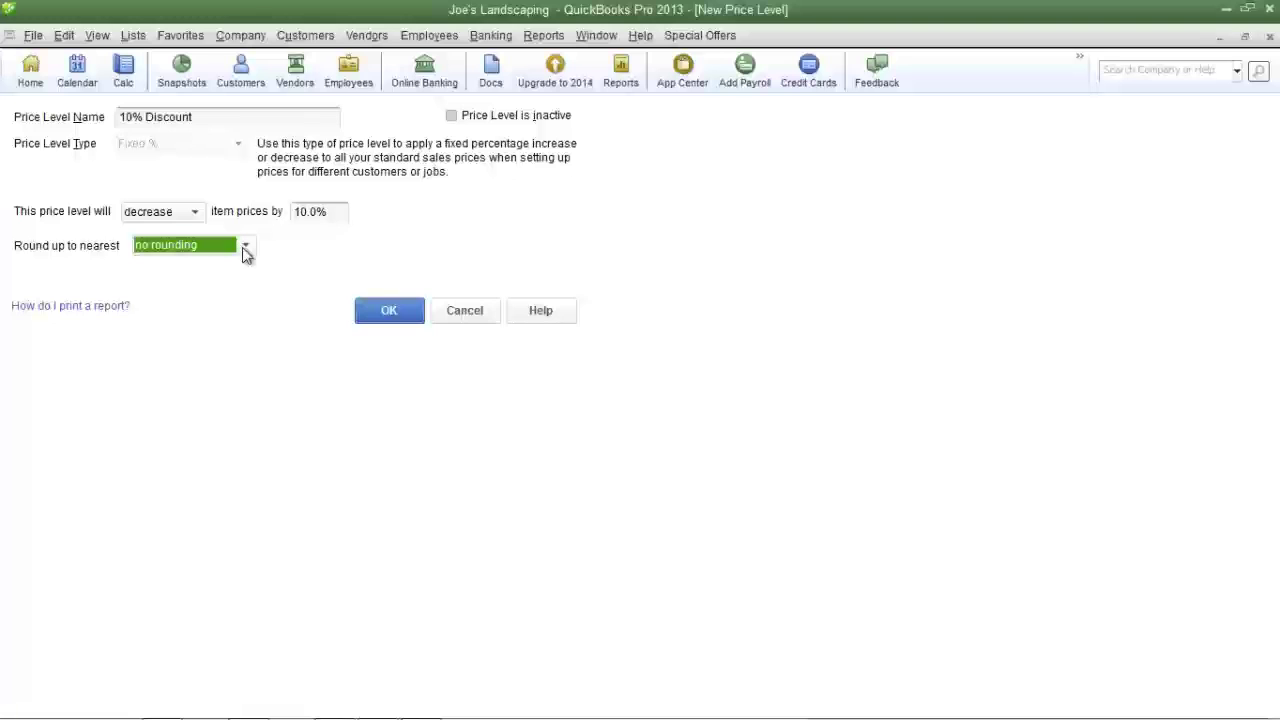
{"action": "key", "text": "Return"}
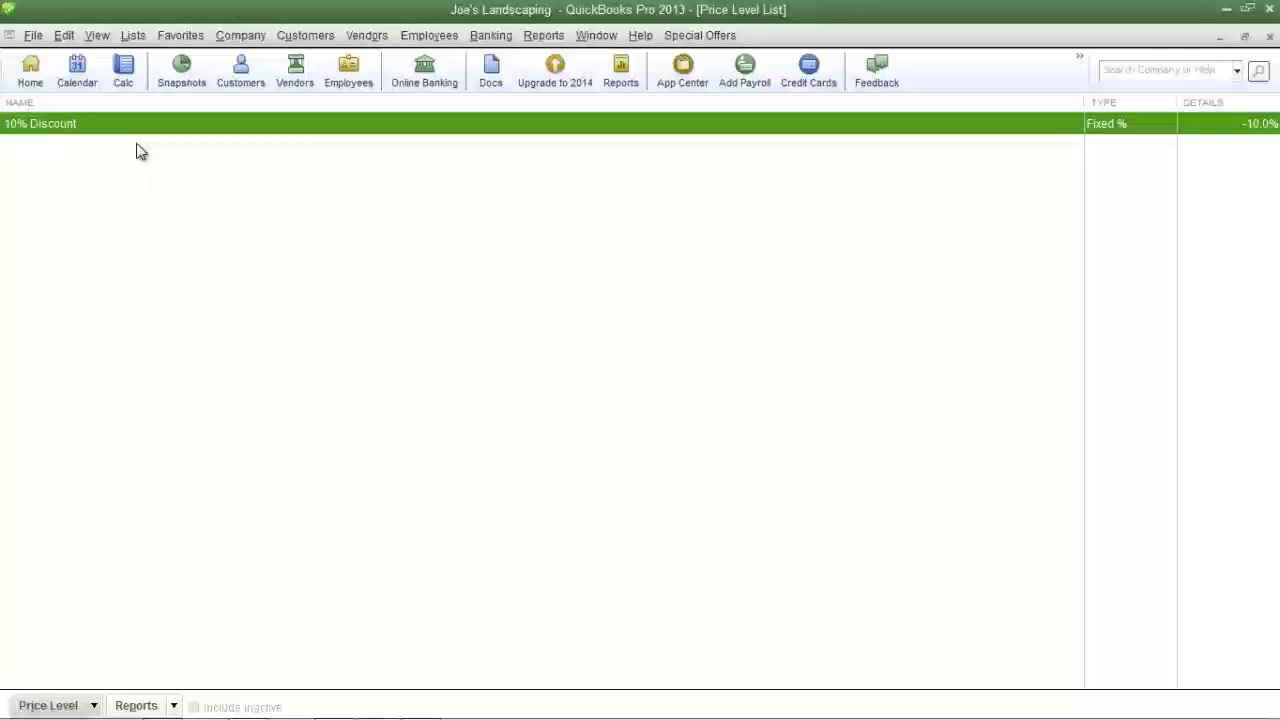
Create an invoice with 2 Pink Roses priced at the 10% Discount level, and close the invoice
{"action": "left_click", "coordinate": [31, 75]}
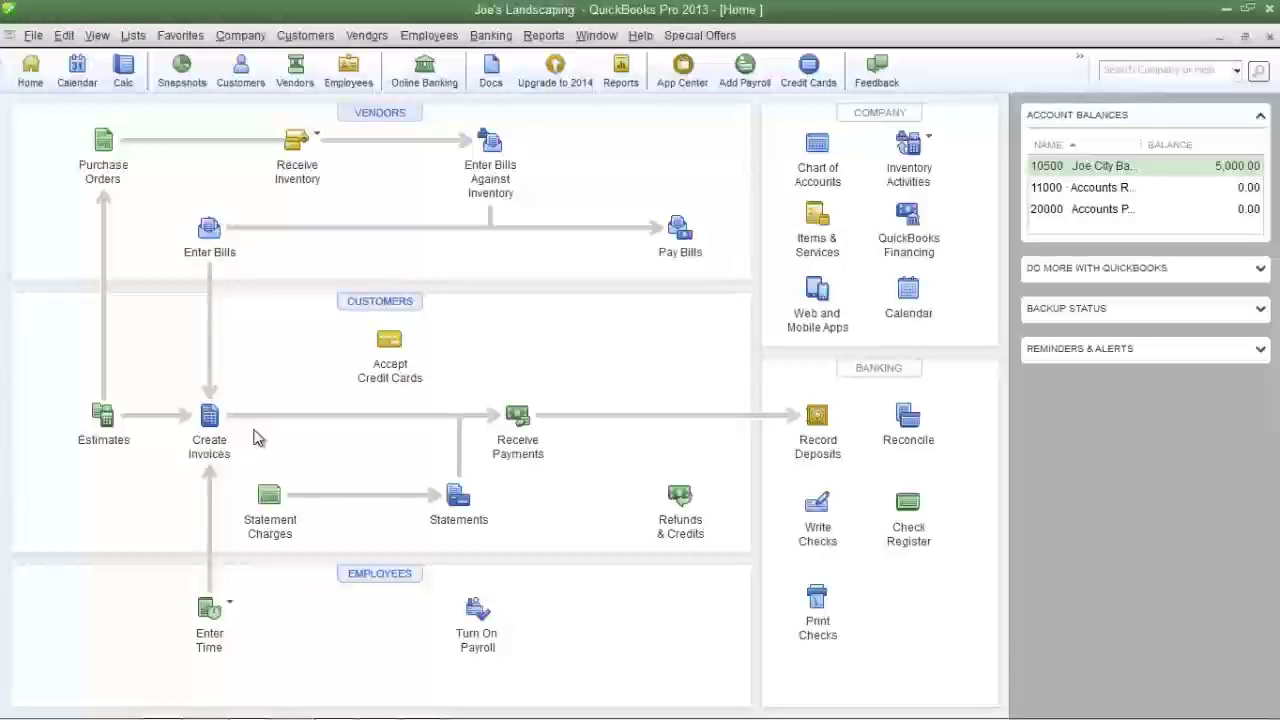
{"action": "left_click", "coordinate": [210, 440]}
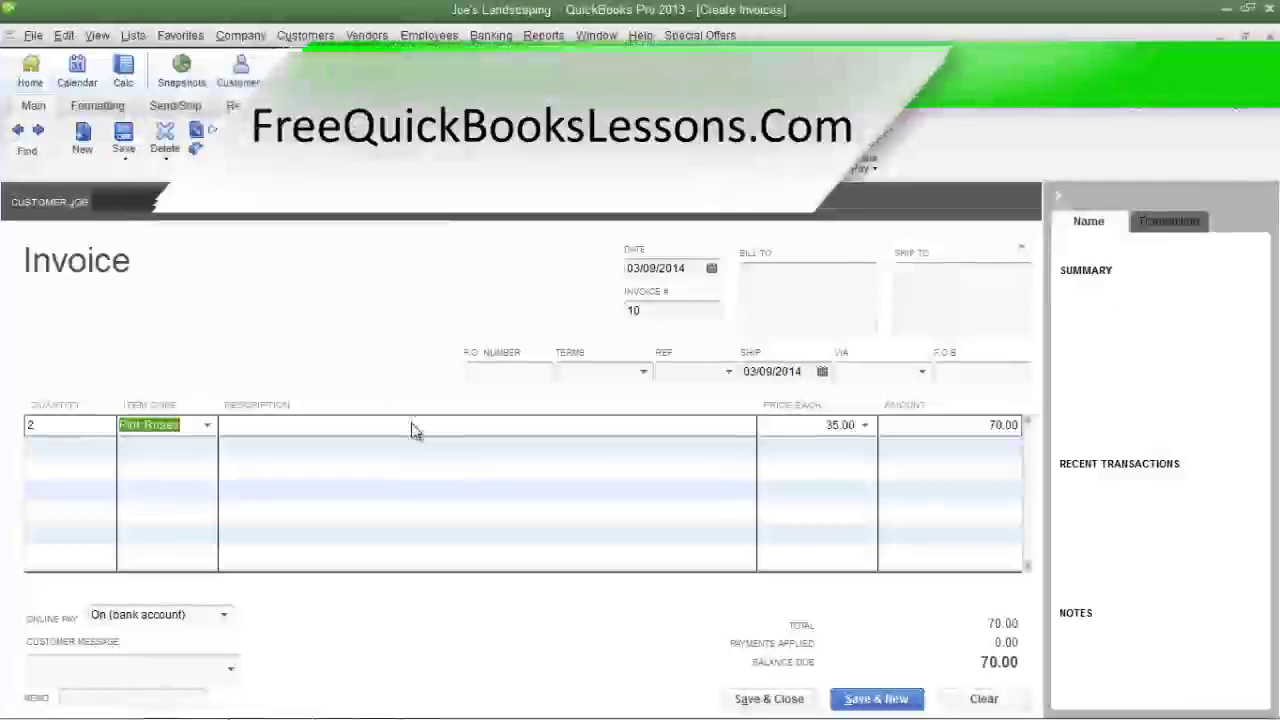
{"action": "left_click", "coordinate": [412, 427]}
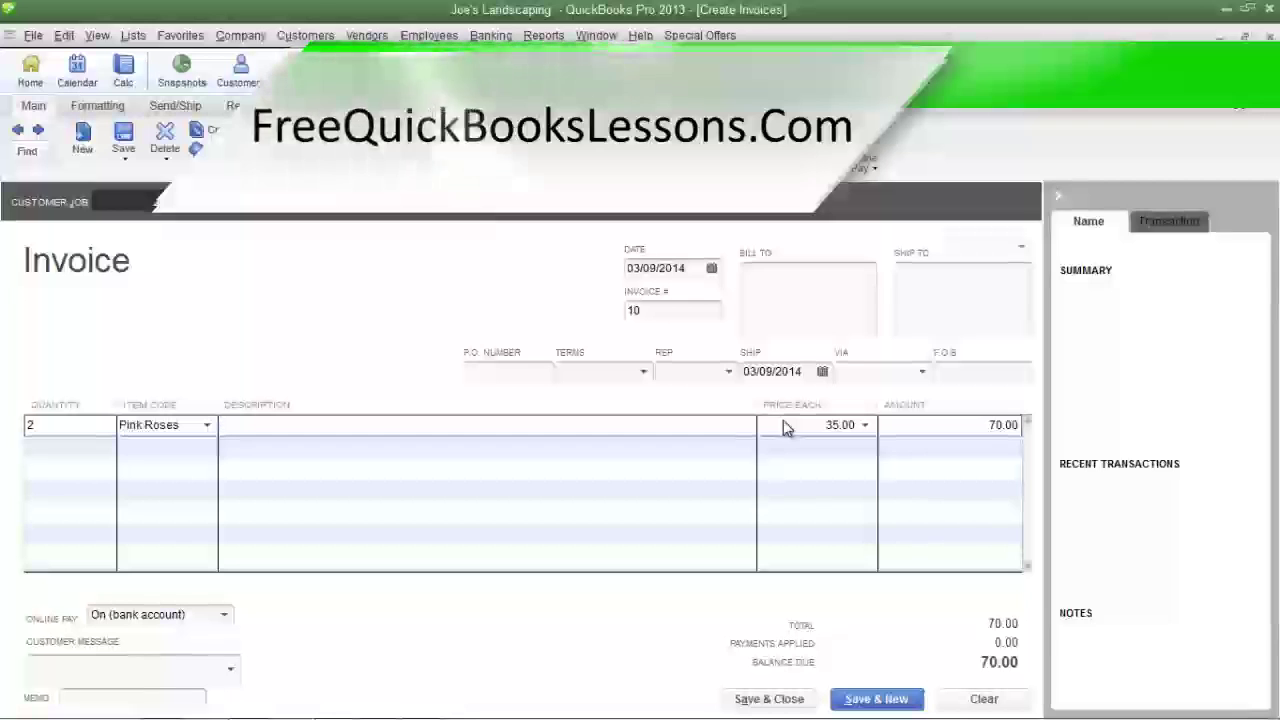
{"action": "left_click", "coordinate": [866, 425]}
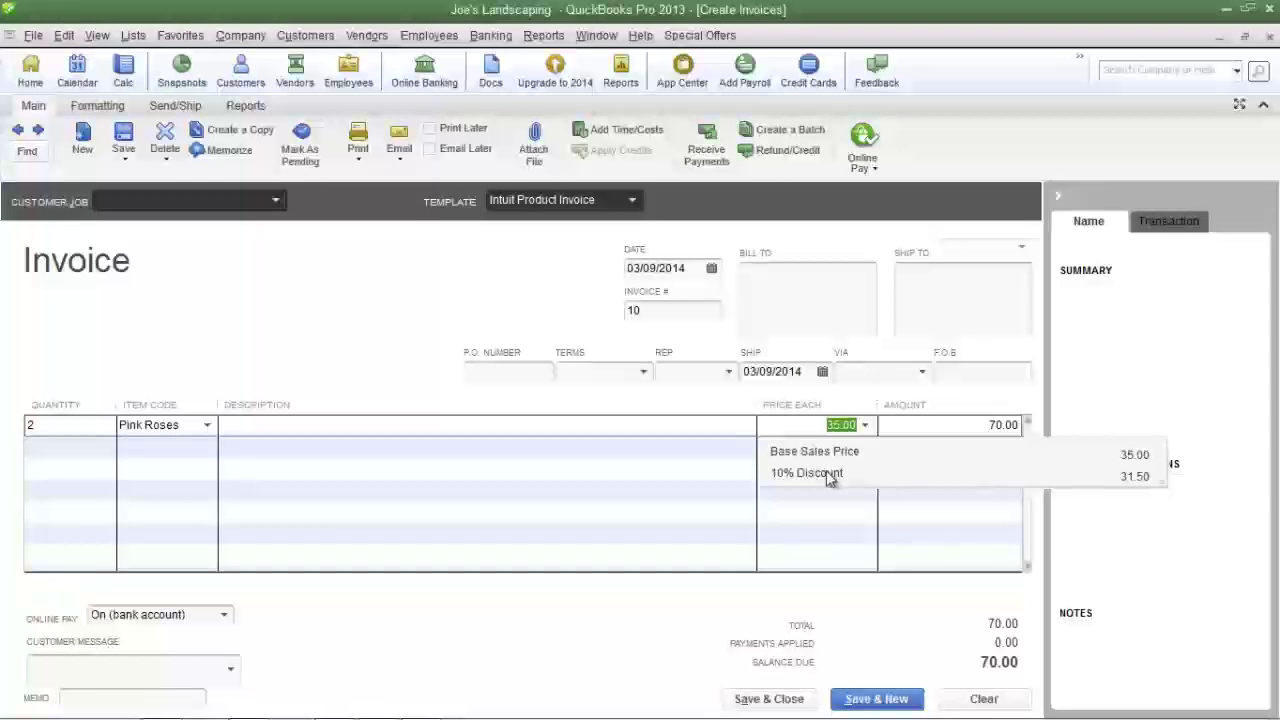
{"action": "left_click", "coordinate": [829, 476]}
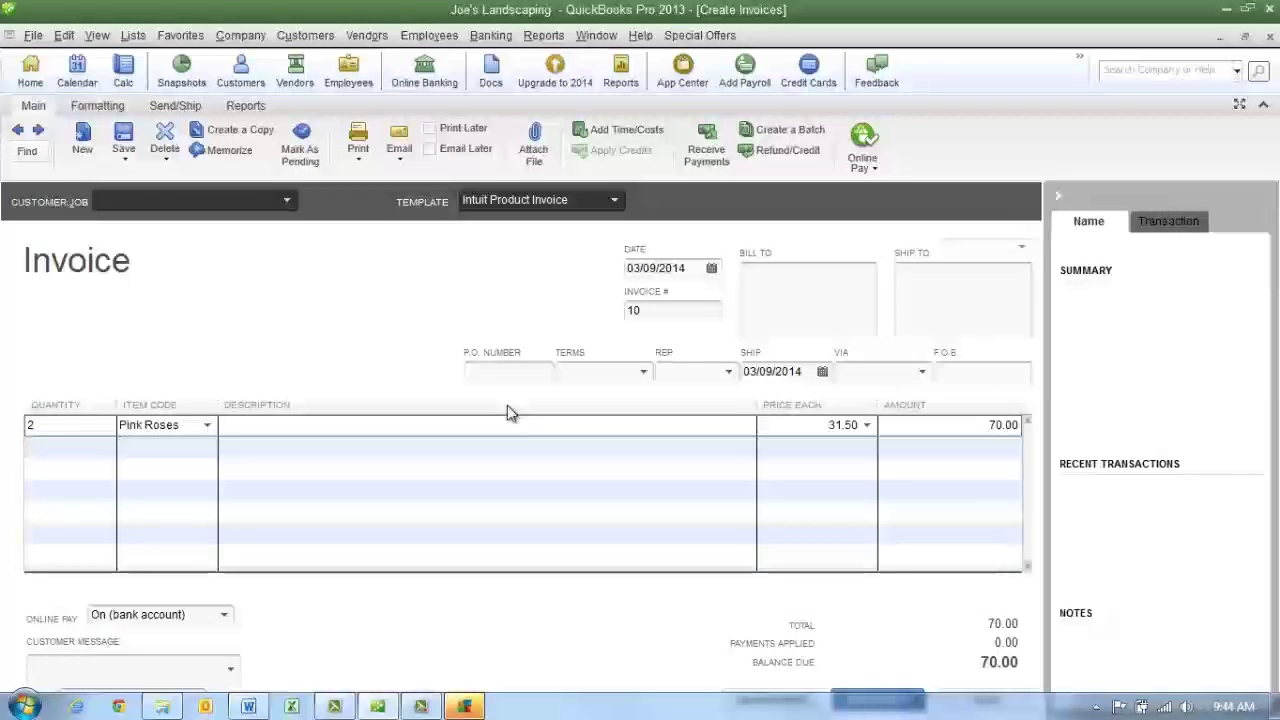
{"action": "left_click", "coordinate": [1269, 37]}
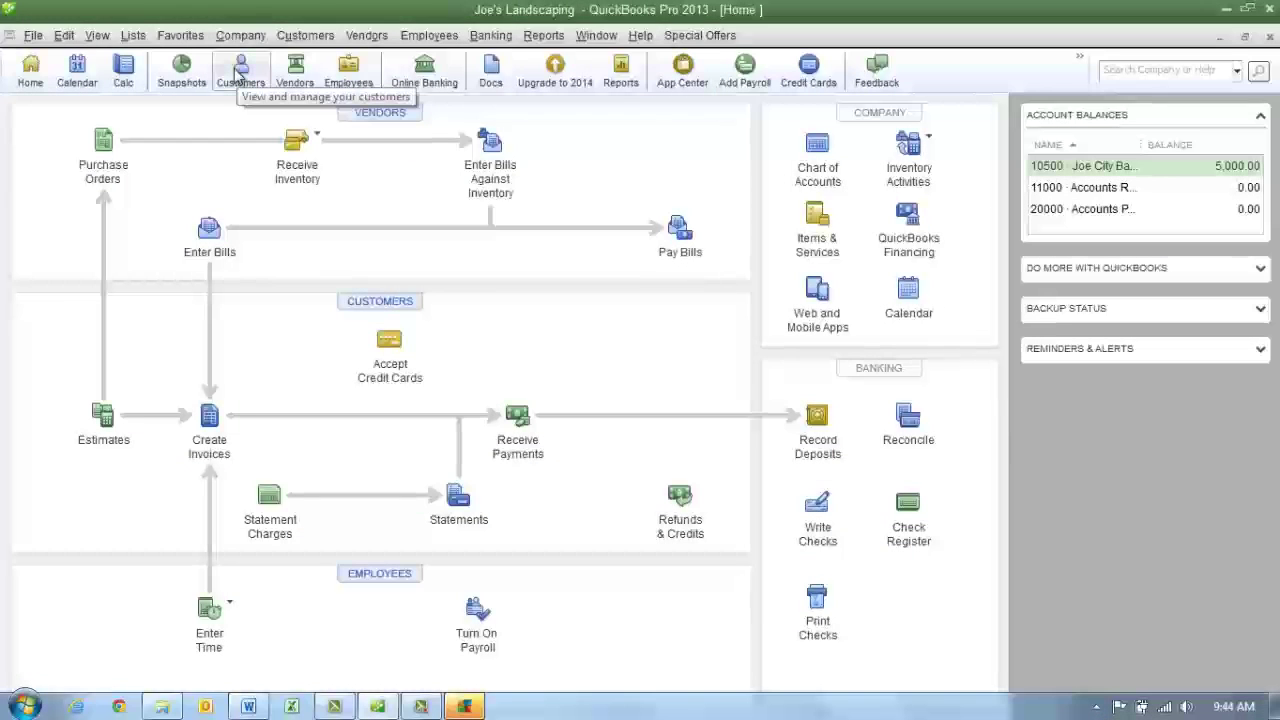
Assign the 10% Discount price level to Curly Company in its payment settings and save the customer
{"action": "left_click", "coordinate": [240, 72]}
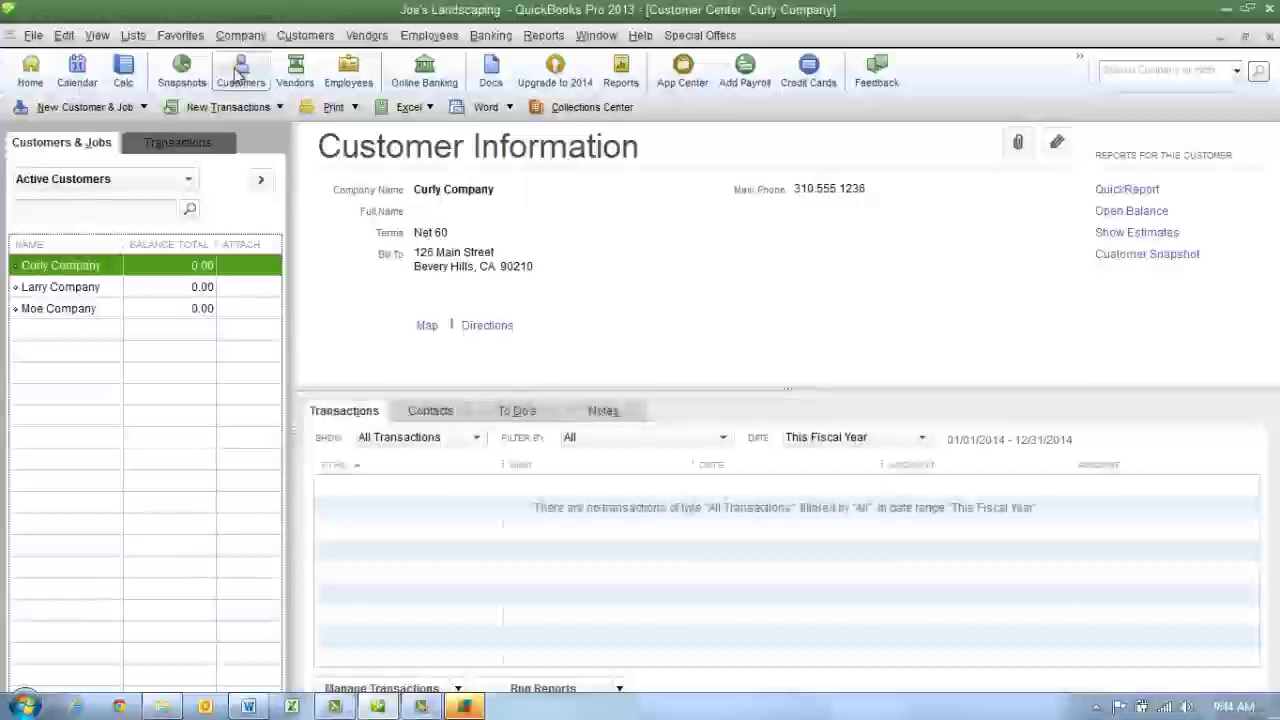
{"action": "double_click", "coordinate": [137, 271]}
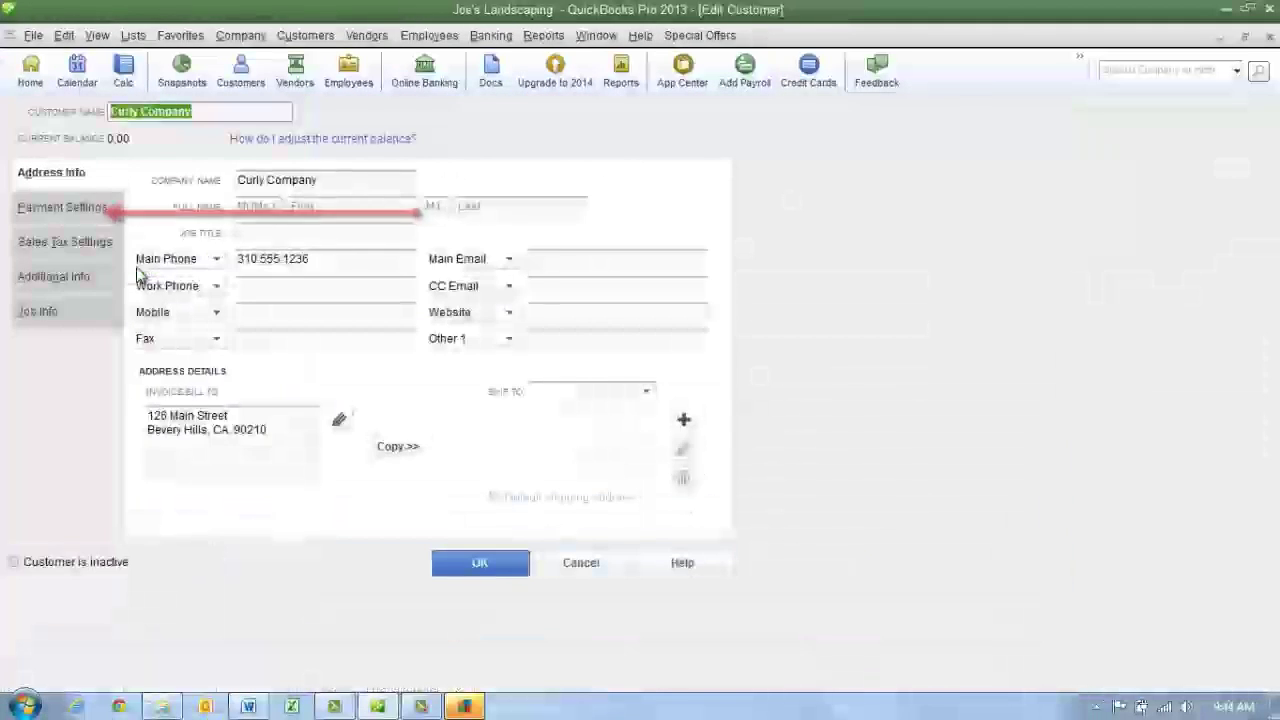
{"action": "left_click", "coordinate": [51, 208]}
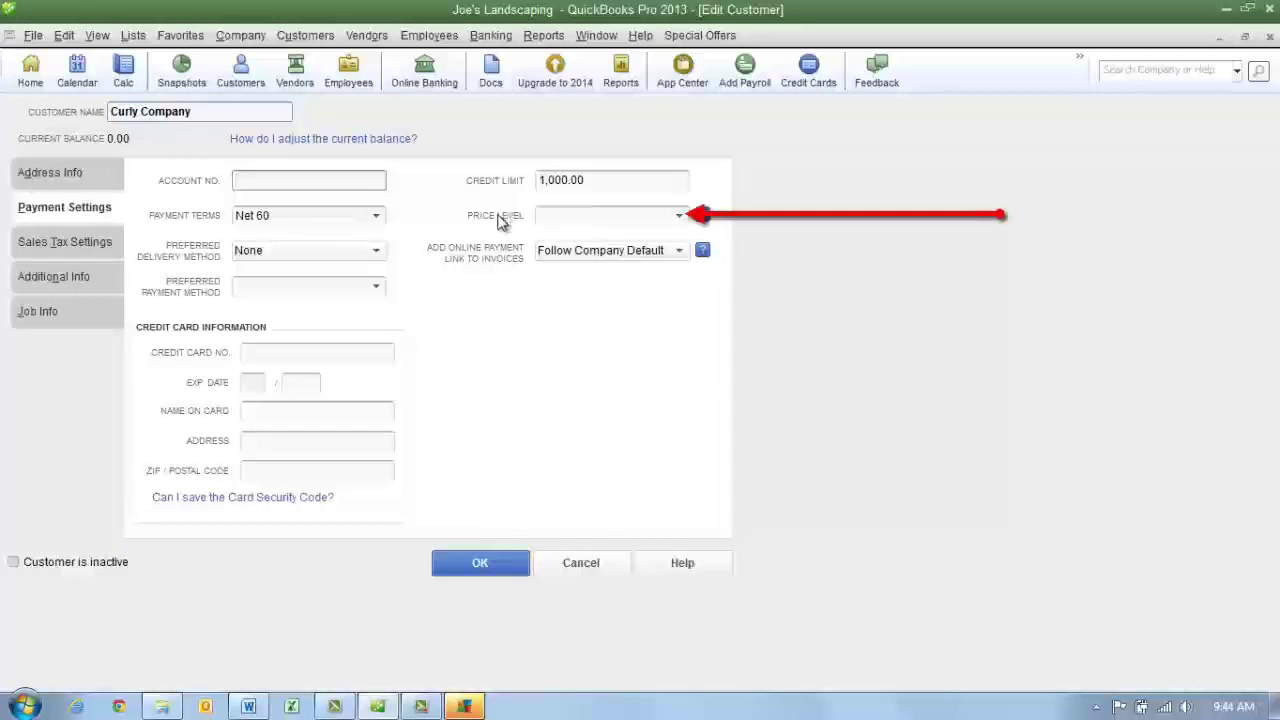
{"action": "left_click", "coordinate": [680, 220]}
{"action": "left_click", "coordinate": [595, 286]}
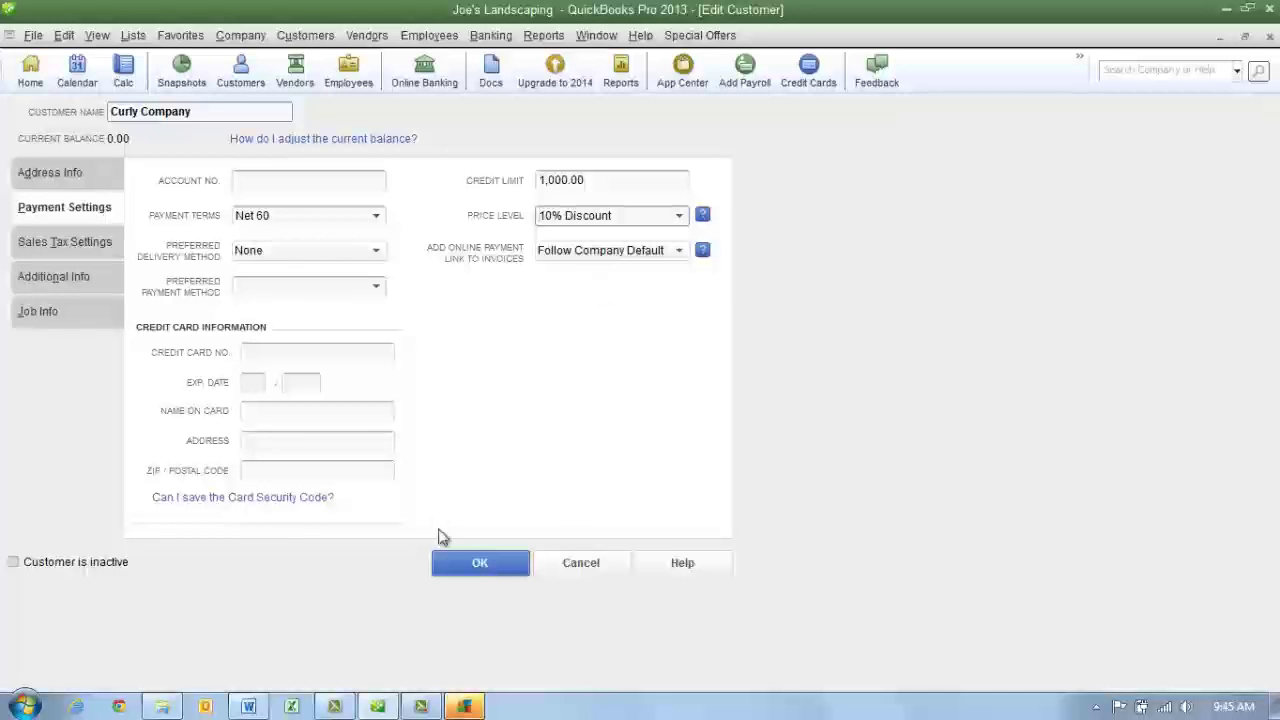
{"action": "left_click", "coordinate": [462, 565]}
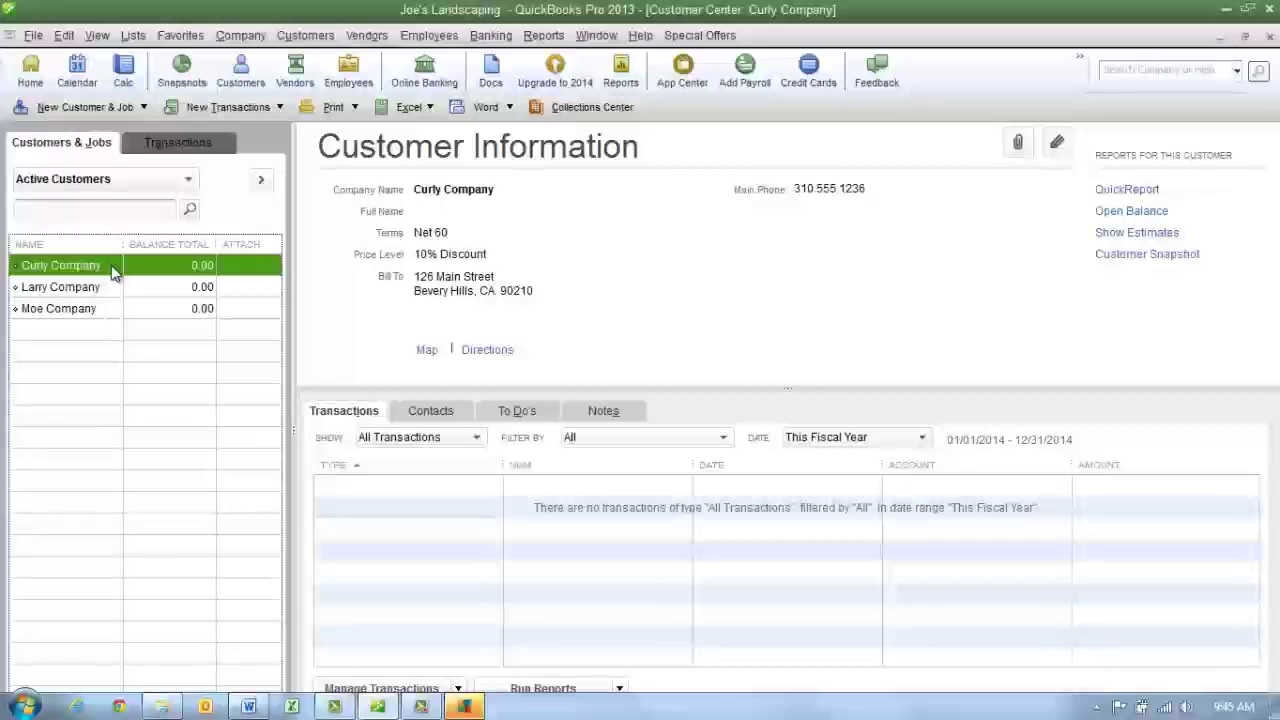
Start a new invoice for the customer Curly Company
{"action": "left_click", "coordinate": [30, 72]}
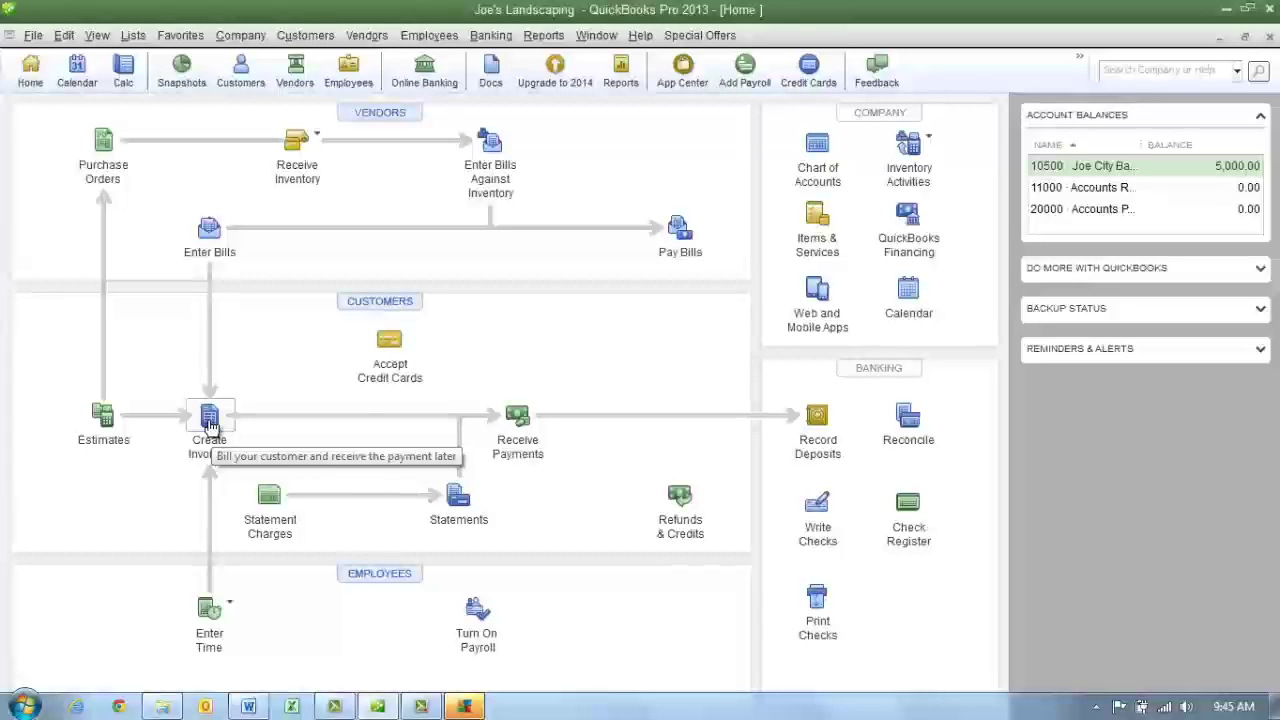
{"action": "left_click", "coordinate": [210, 420]}
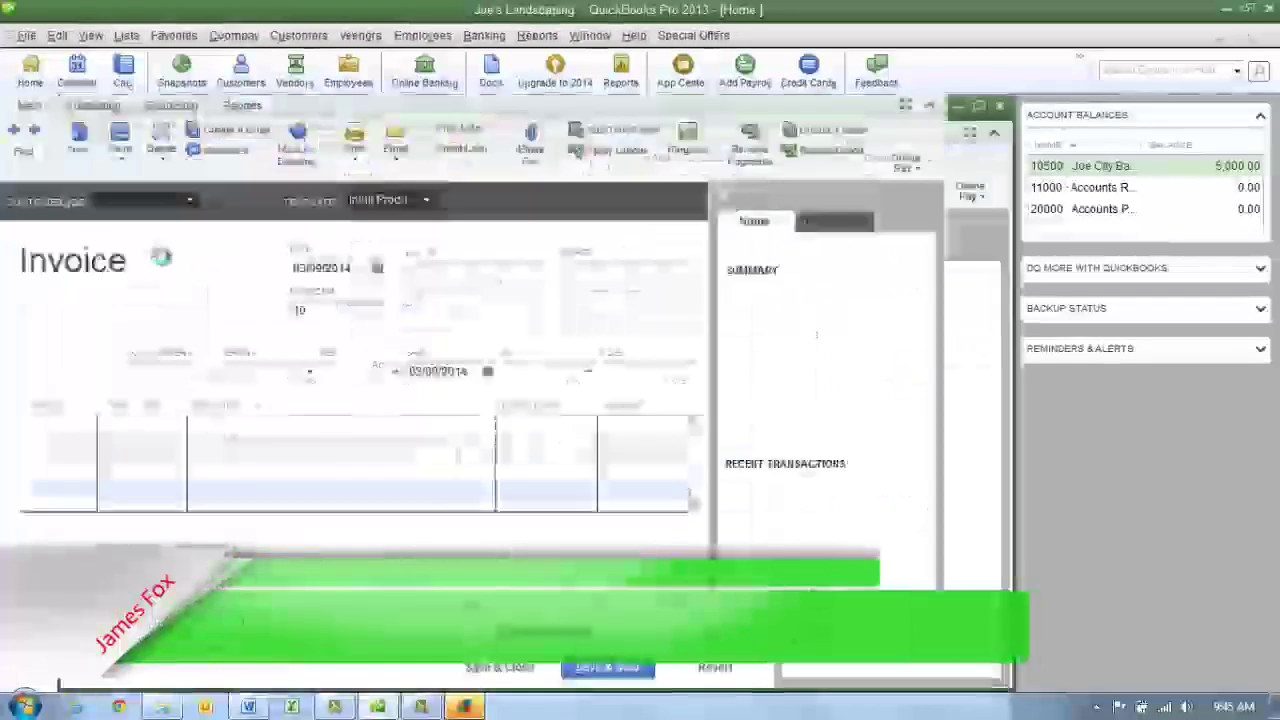
{"action": "type", "text": "Curly Company"}
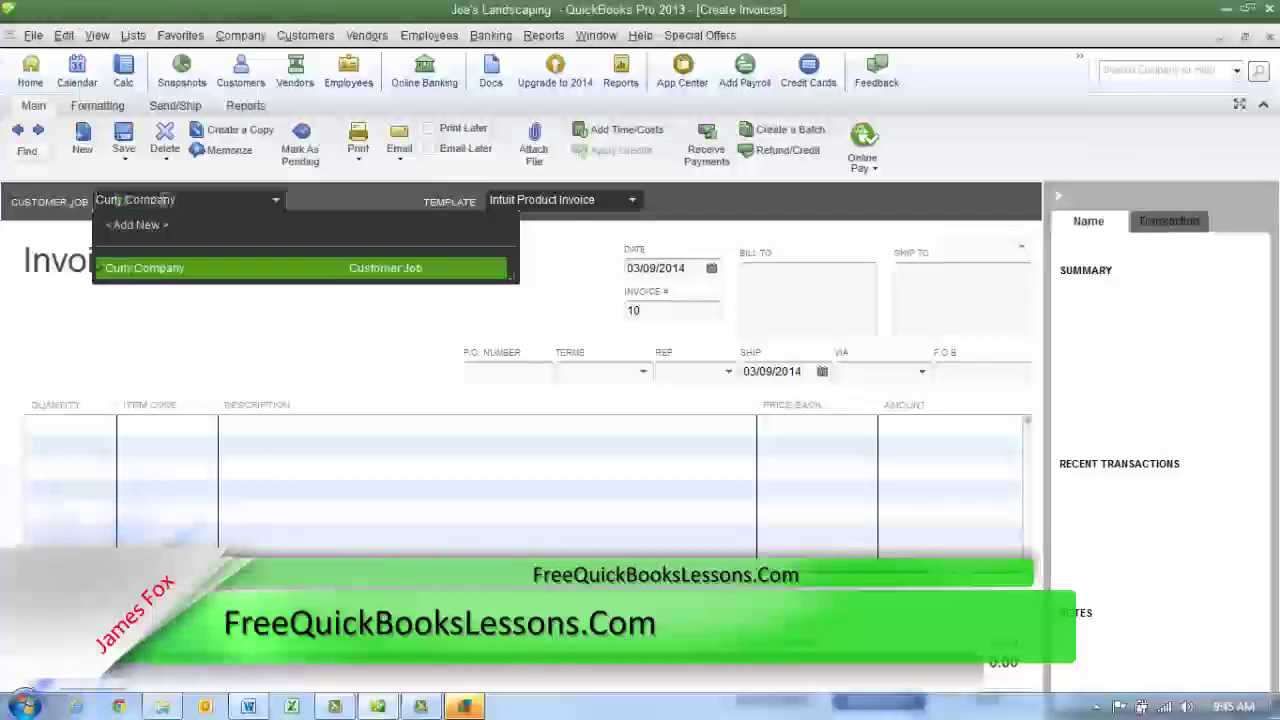
{"action": "key", "text": "Tab"}
Add a line with quantity 2 of the item Red Roses to the Curly Company invoice
{"action": "left_click", "coordinate": [89, 425]}
{"action": "type", "text": "2"}
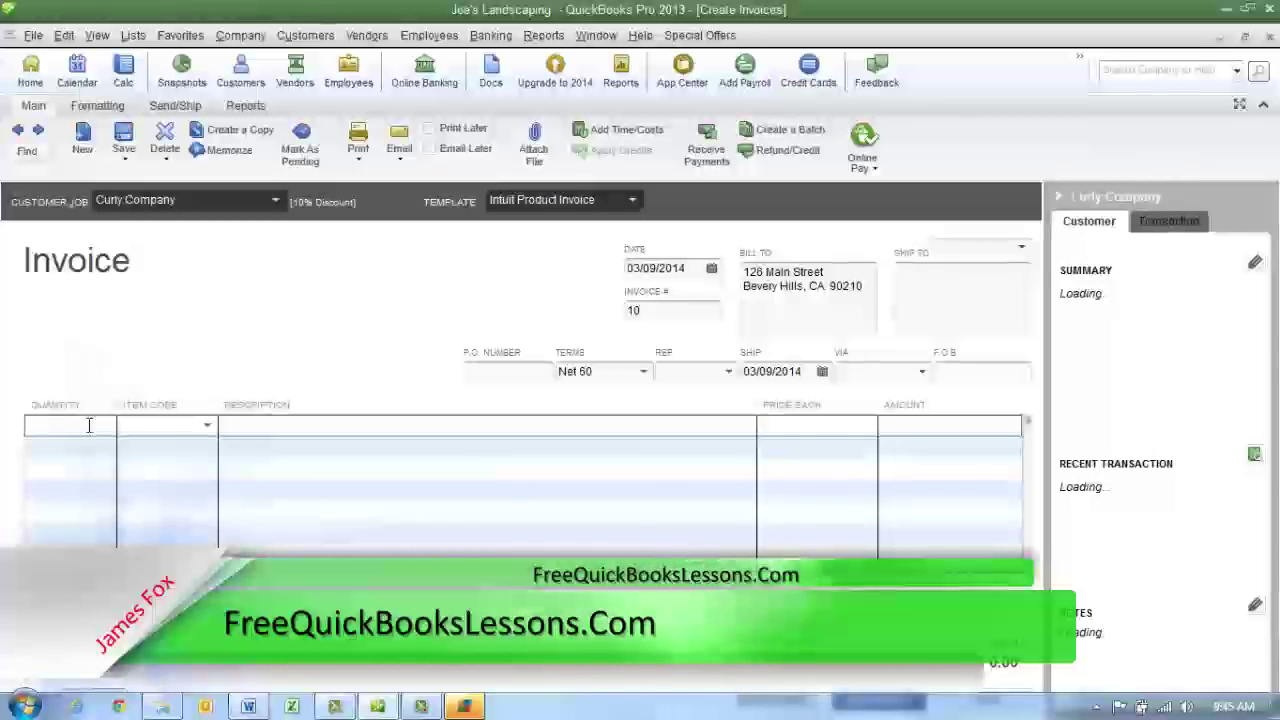
{"action": "key", "text": "Tab"}
{"action": "type", "text": "Red Roses"}
{"action": "key", "text": "Tab"}
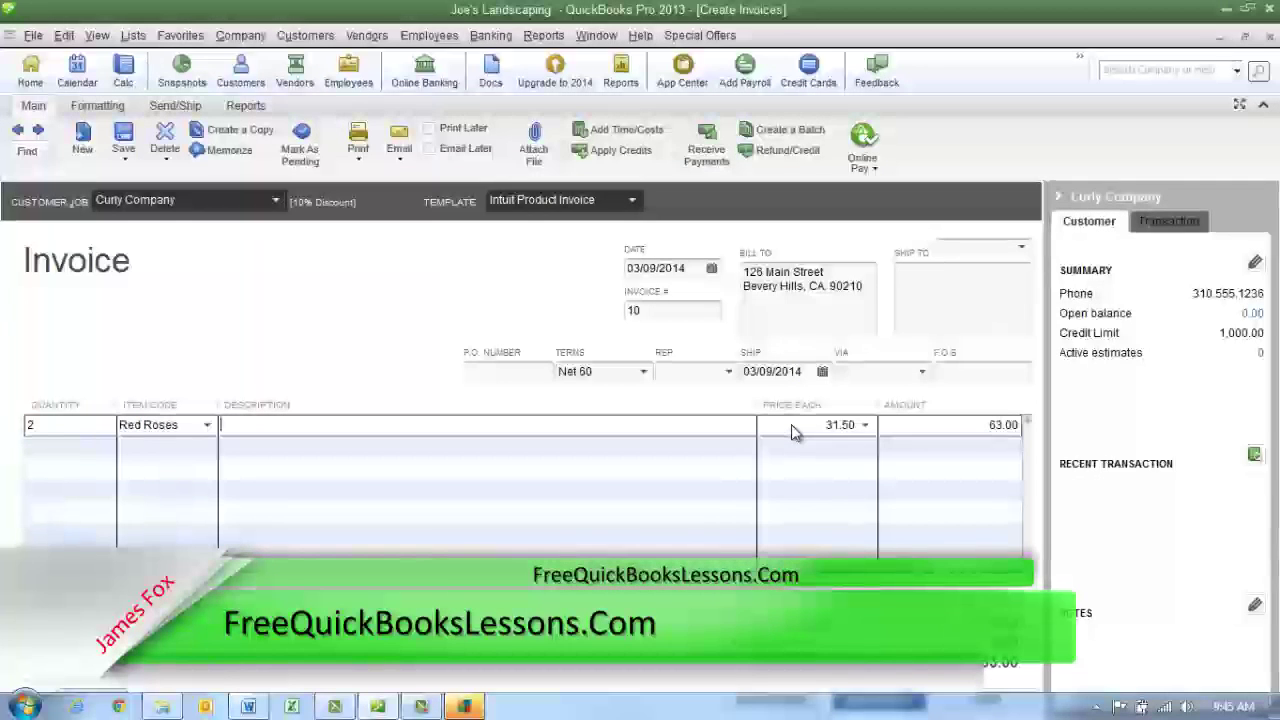